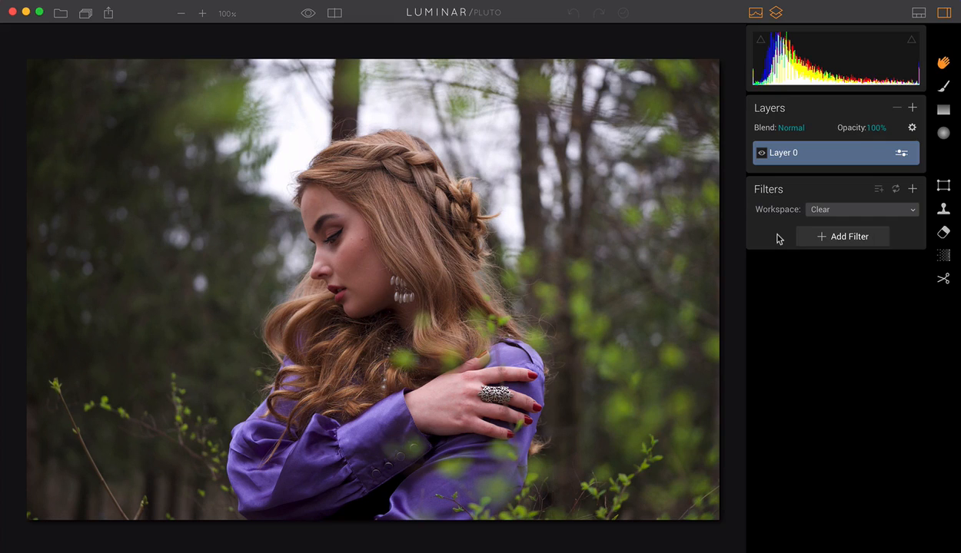
# Hide the histogram and Layers panels, and display the Portrait preset collection
pyautogui.click(752, 13)
pyautogui.click(777, 12)
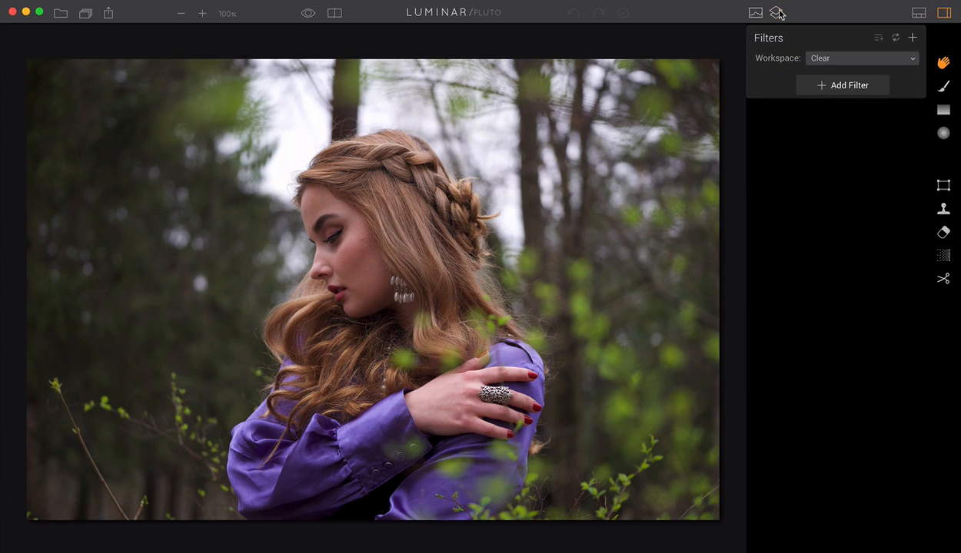
pyautogui.click(918, 14)
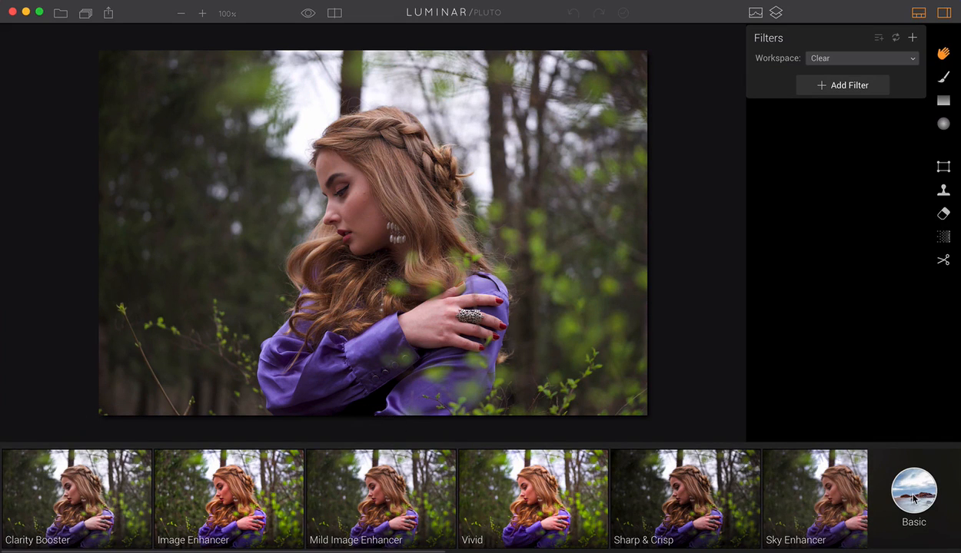
pyautogui.click(914, 498)
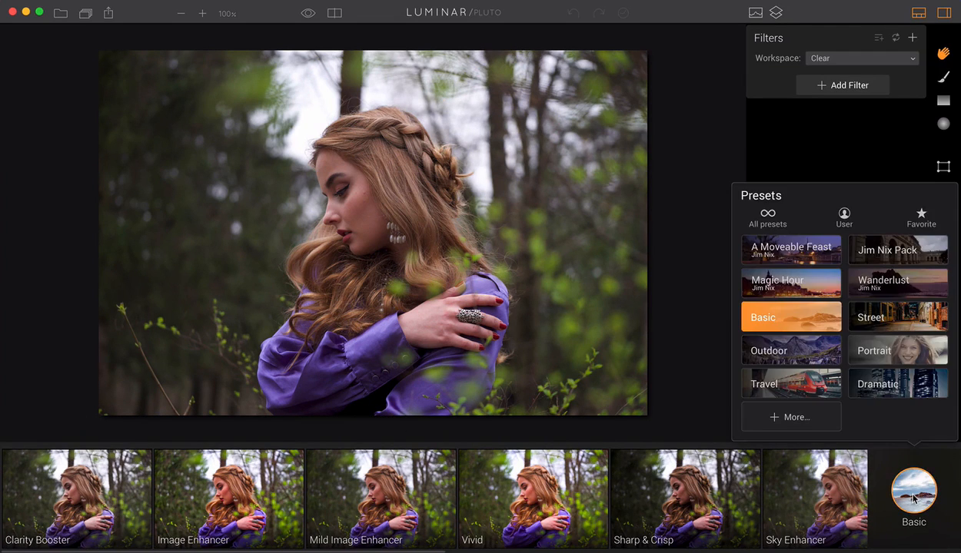
pyautogui.click(901, 353)
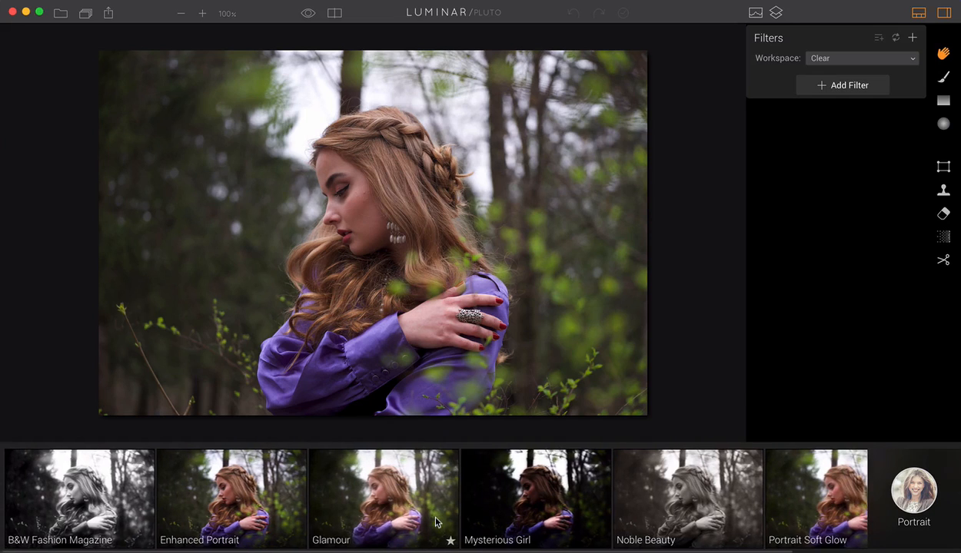
# Apply the B&W Fashion Magazine preset at an amount of 32 and review the filters it uses
pyautogui.click(67, 509)
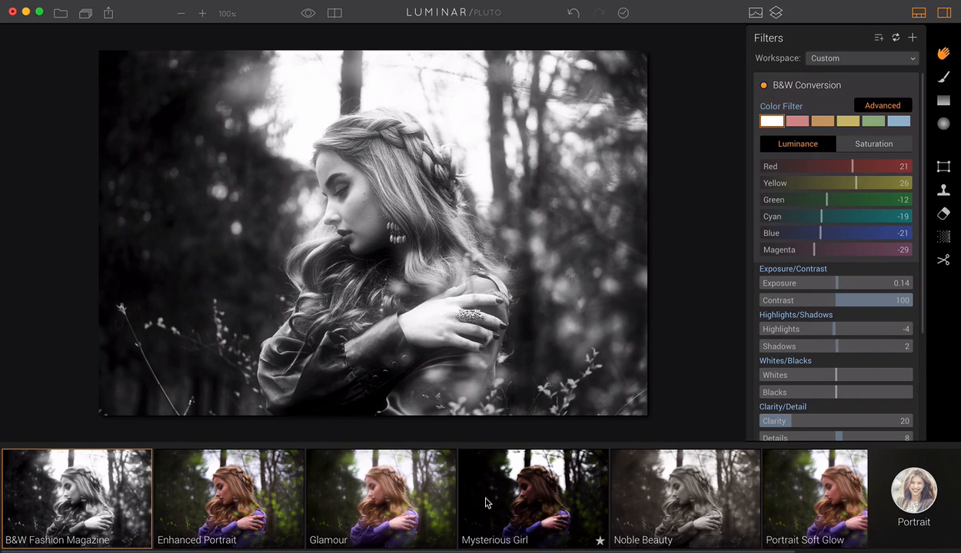
pyautogui.moveTo(113, 503)
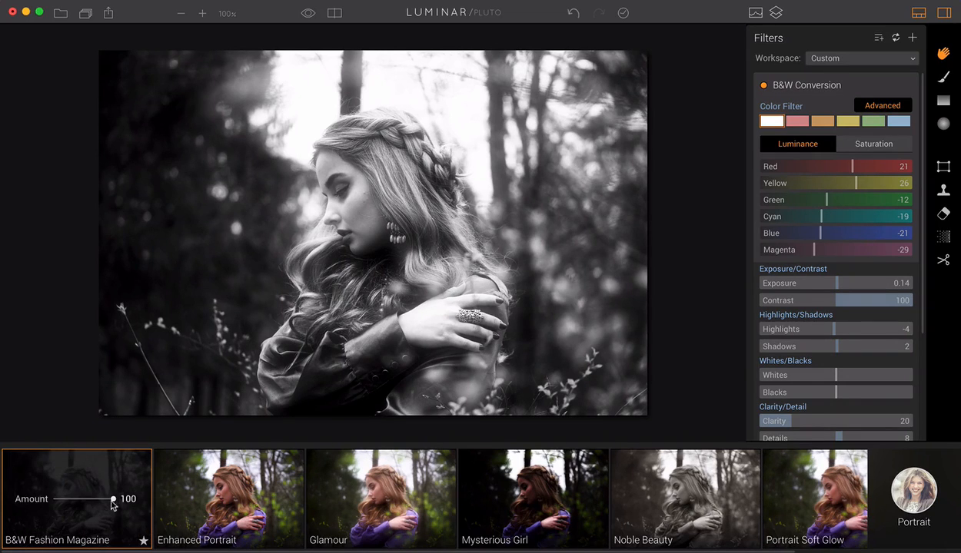
pyautogui.moveTo(113, 501); pyautogui.dragTo(75, 505)
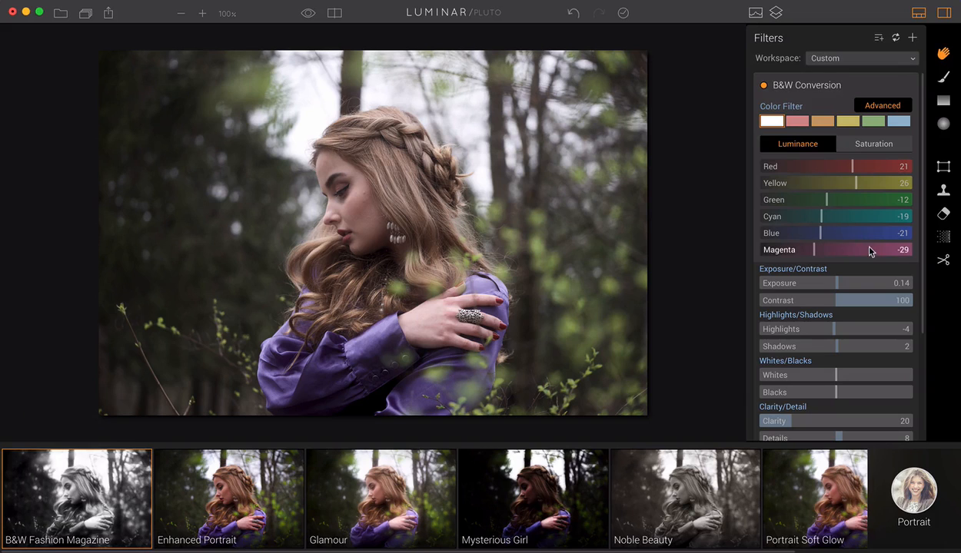
pyautogui.scroll(-3, 868, 249)
pyautogui.scroll(-2, 869, 251)
pyautogui.scroll(5, 870, 251)
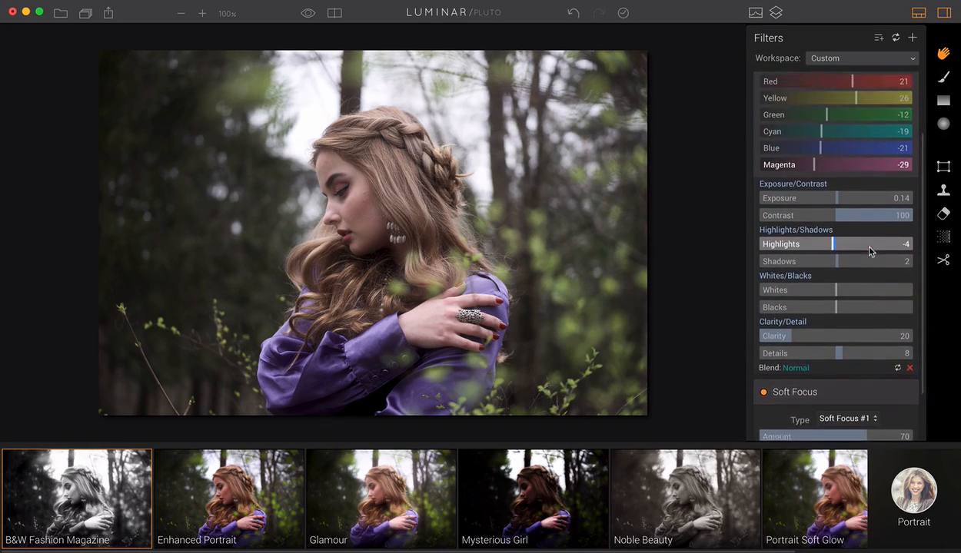
pyautogui.scroll(1, 869, 251)
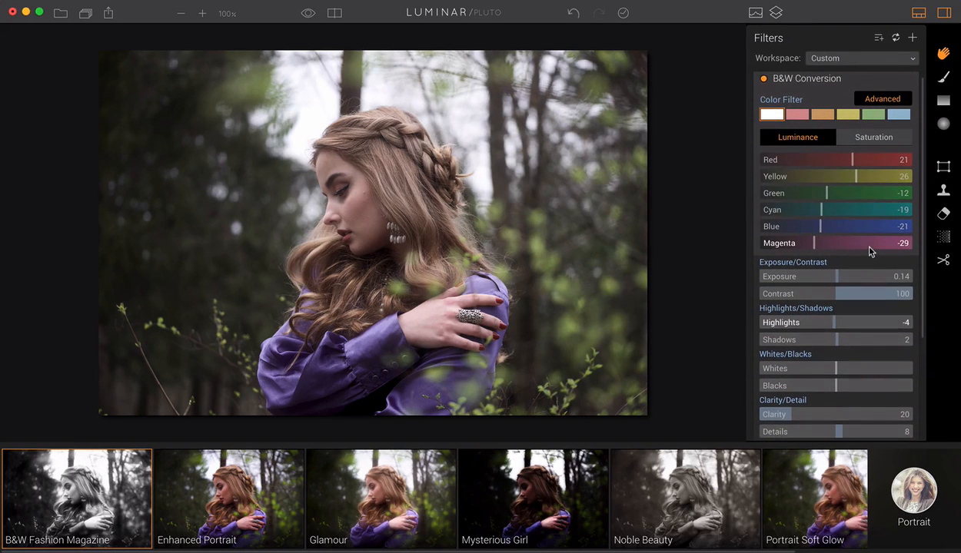
# Try the B&W Fashion Magazine preset at an amount of 49, and raise it back to full strength
pyautogui.moveTo(71, 477)
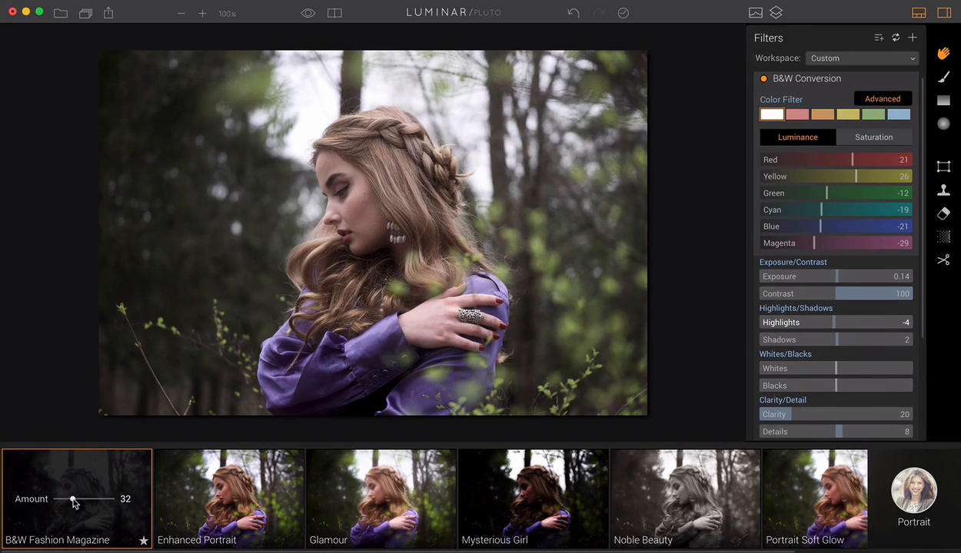
pyautogui.moveTo(73, 499)
pyautogui.mouseDown()
pyautogui.moveTo(115, 500)
pyautogui.moveTo(84, 501)
pyautogui.mouseUp()
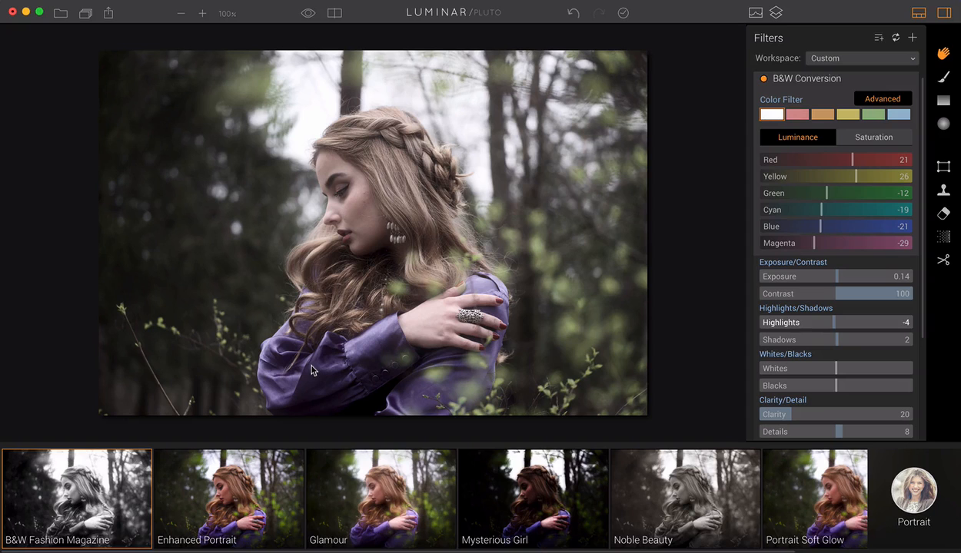
pyautogui.moveTo(79, 499)
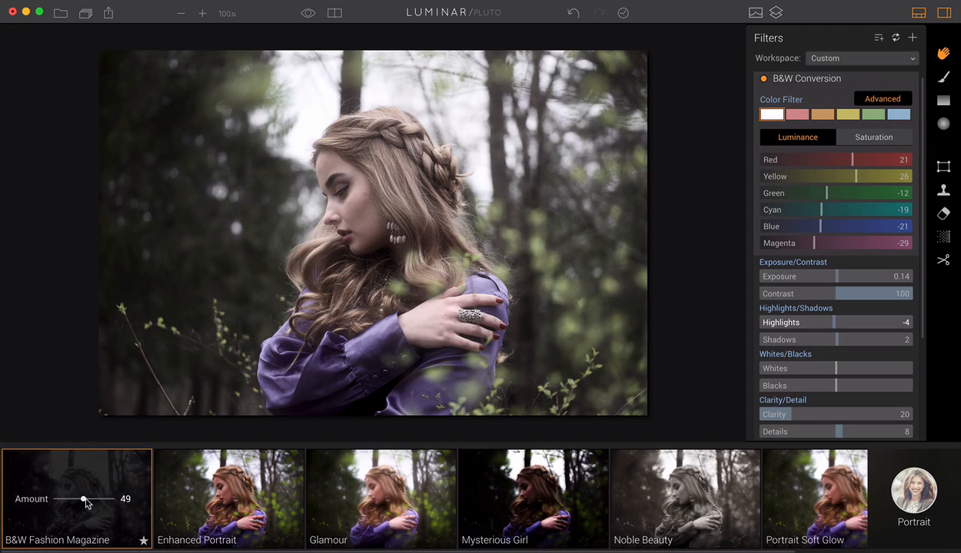
pyautogui.moveTo(84, 500); pyautogui.dragTo(116, 500)
# Apply the Enhanced Portrait preset and hide the preset strip
pyautogui.click(244, 499)
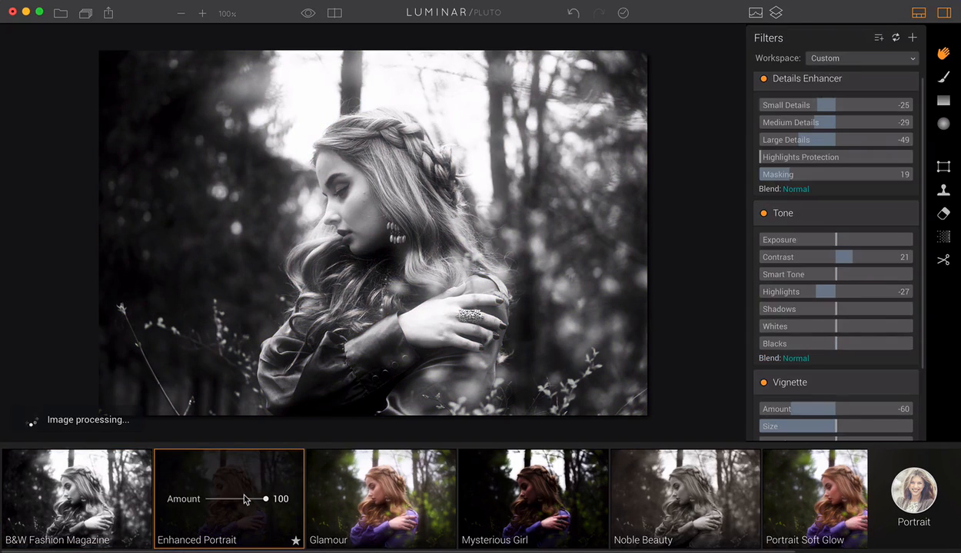
pyautogui.click(917, 14)
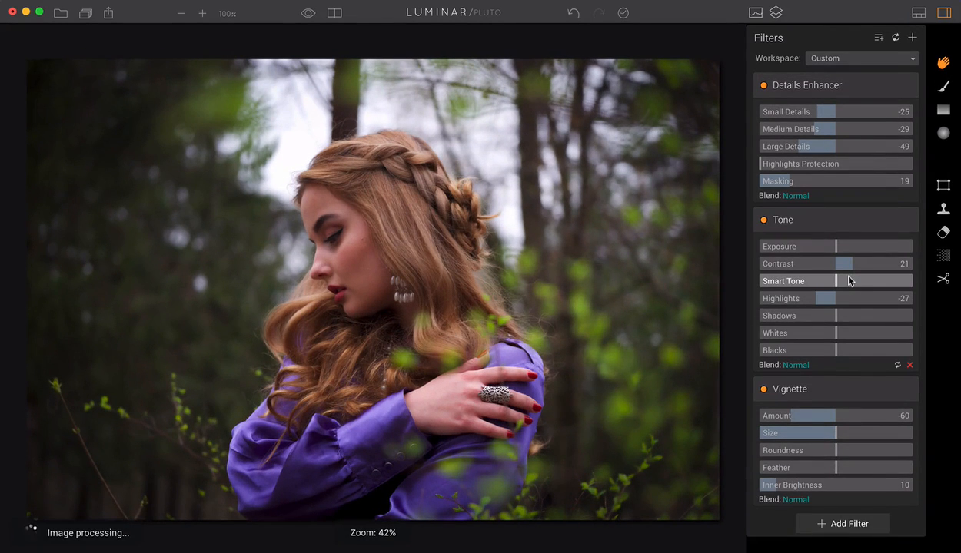
# Crop both sides of the portrait with a free ratio to 3046 x 3264 around the woman
pyautogui.click(944, 280)
pyautogui.moveTo(799, 289); pyautogui.dragTo(721, 298)
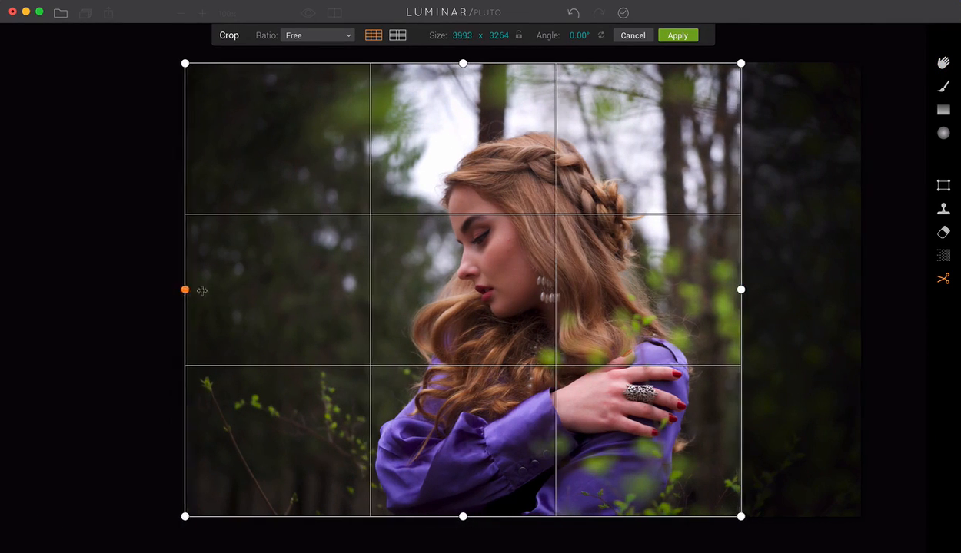
pyautogui.moveTo(201, 291); pyautogui.dragTo(252, 292)
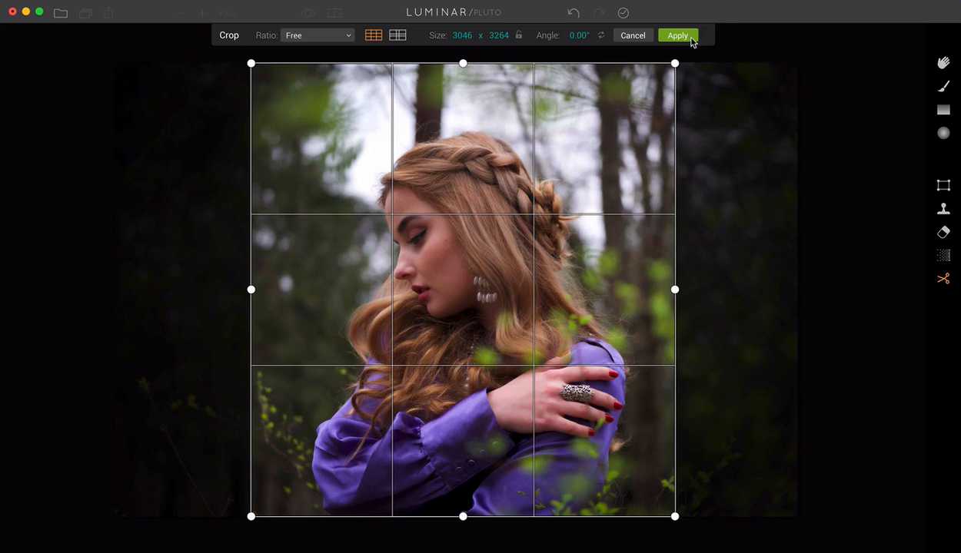
pyautogui.click(678, 36)
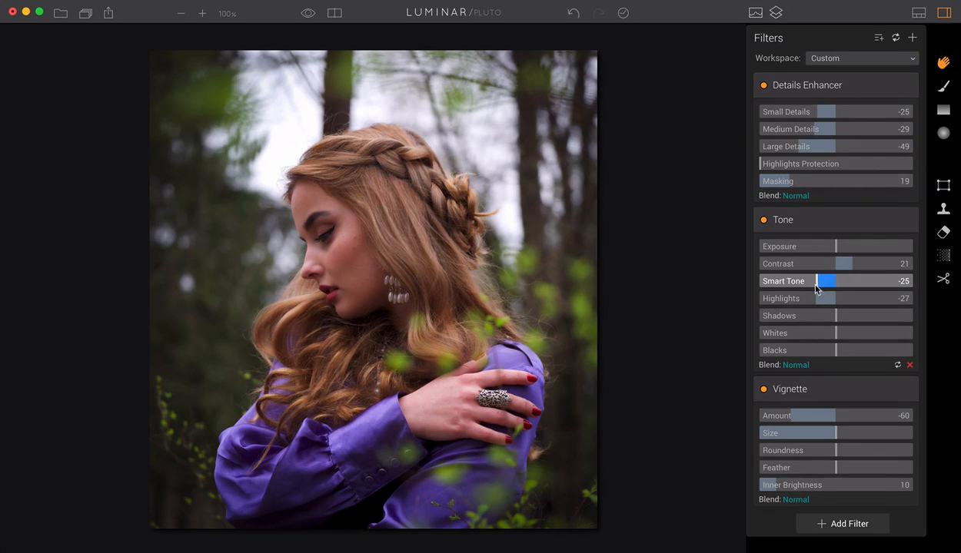
# Adjust the Tone filter to Smart Tone -25, Exposure -0.17, Whites -27 and Highlights -40
pyautogui.moveTo(835, 250); pyautogui.dragTo(833, 249)
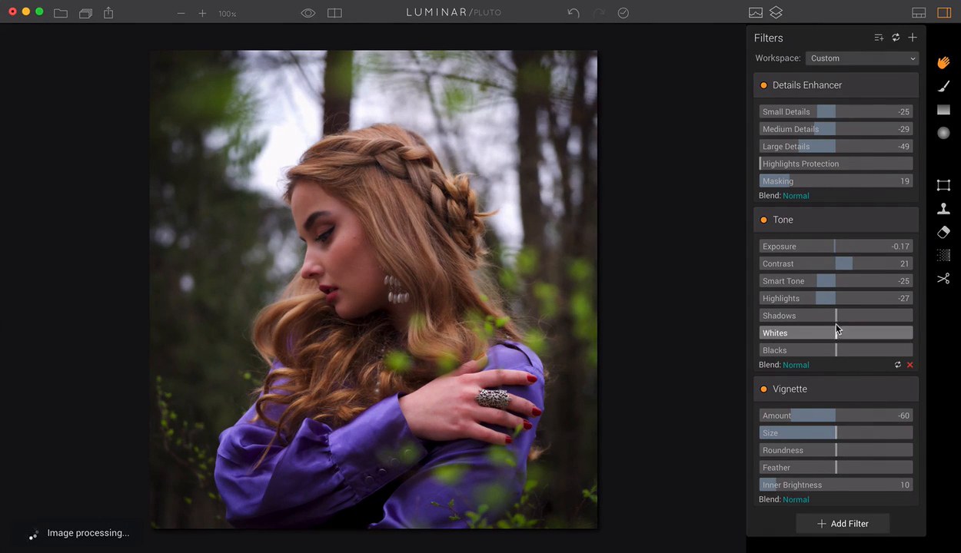
pyautogui.moveTo(838, 332); pyautogui.dragTo(815, 333)
pyautogui.moveTo(816, 299); pyautogui.dragTo(803, 303)
# Set the Vignette filter's amount to -68 and its size to 28
pyautogui.moveTo(780, 415); pyautogui.dragTo(784, 415)
pyautogui.moveTo(836, 434); pyautogui.dragTo(801, 434)
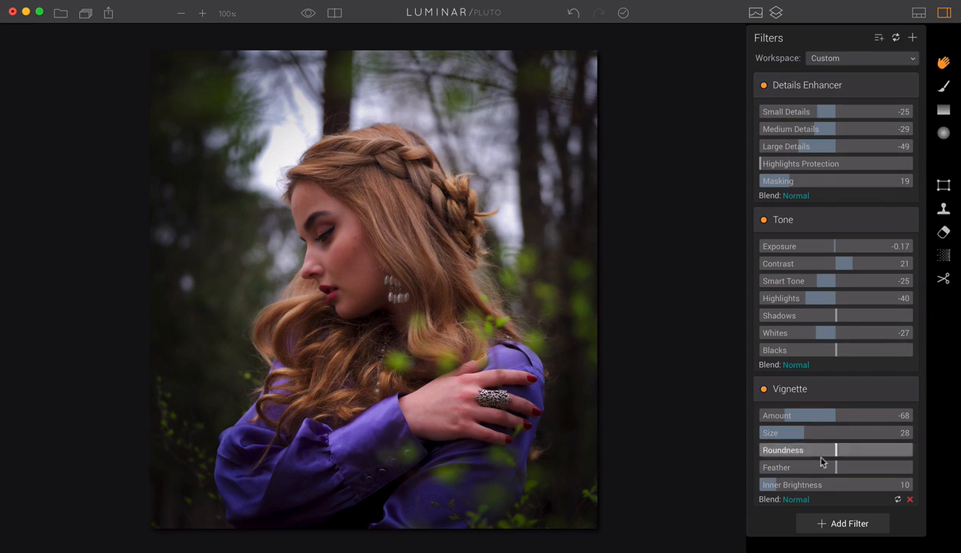
# Add a Saturation / Vibrance filter and set both Saturation and Vibrance to -16
pyautogui.click(842, 523)
pyautogui.scroll(-10, 646, 344)
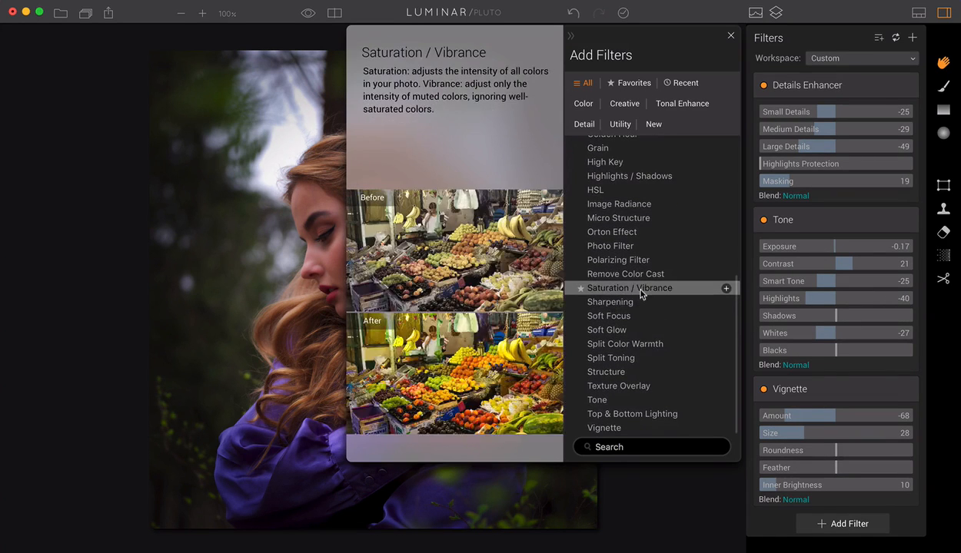
pyautogui.click(639, 289)
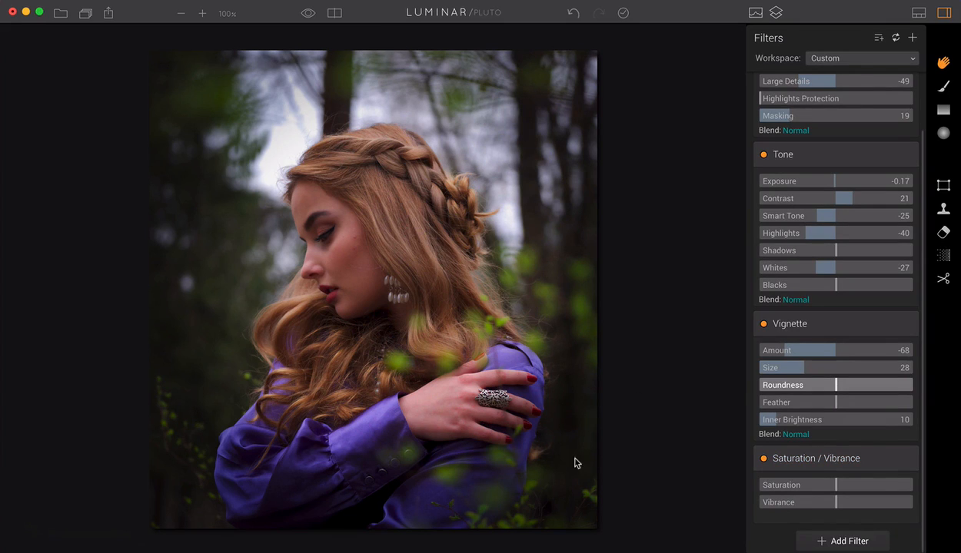
pyautogui.moveTo(835, 485); pyautogui.dragTo(824, 508)
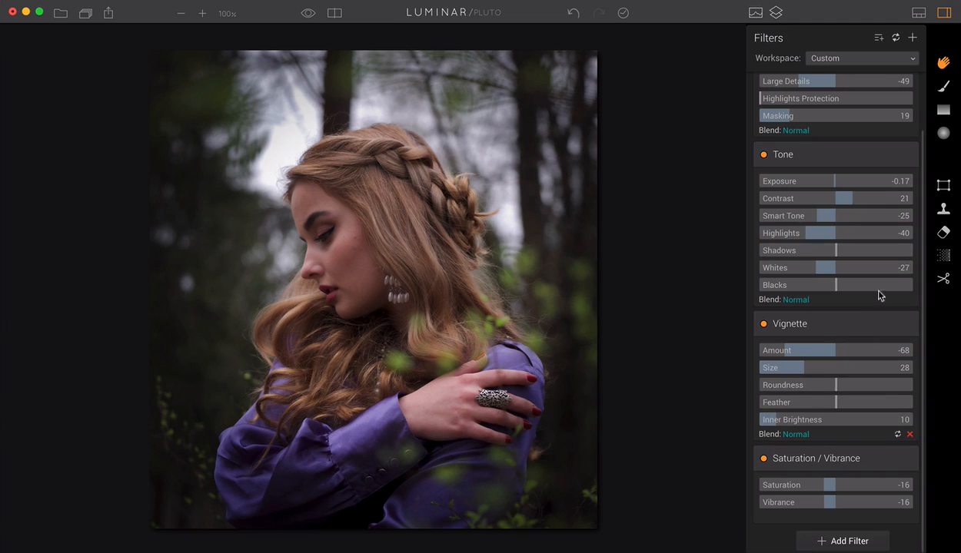
# Remove the blemish on the woman's cheek with the Eraser at size 20 and apply the result
pyautogui.click(943, 234)
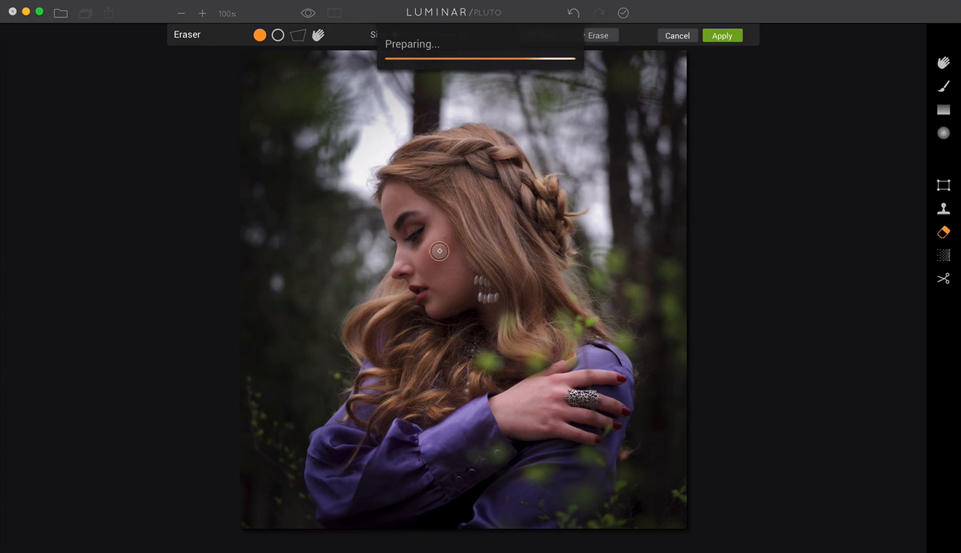
pyautogui.click(202, 13)
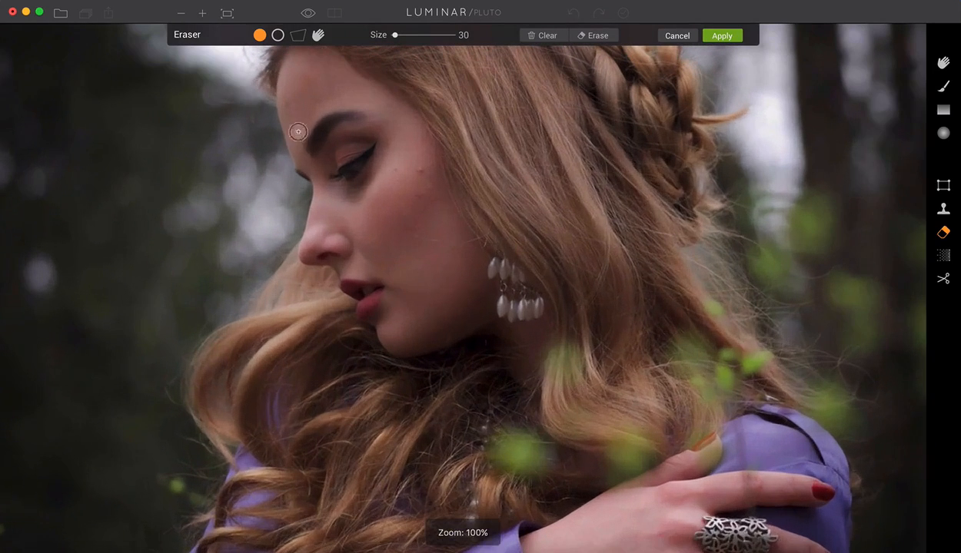
pyautogui.press('[')
pyautogui.click(421, 170)
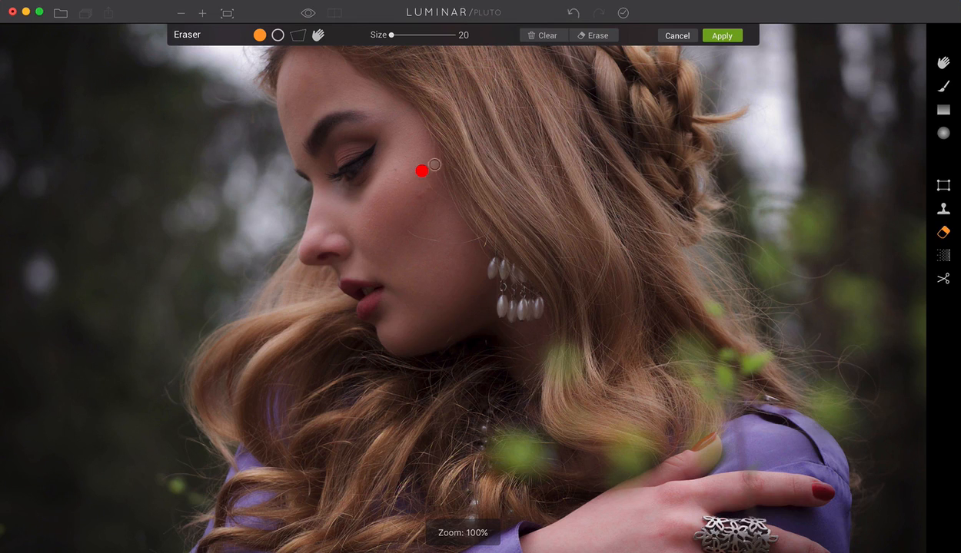
pyautogui.click(589, 35)
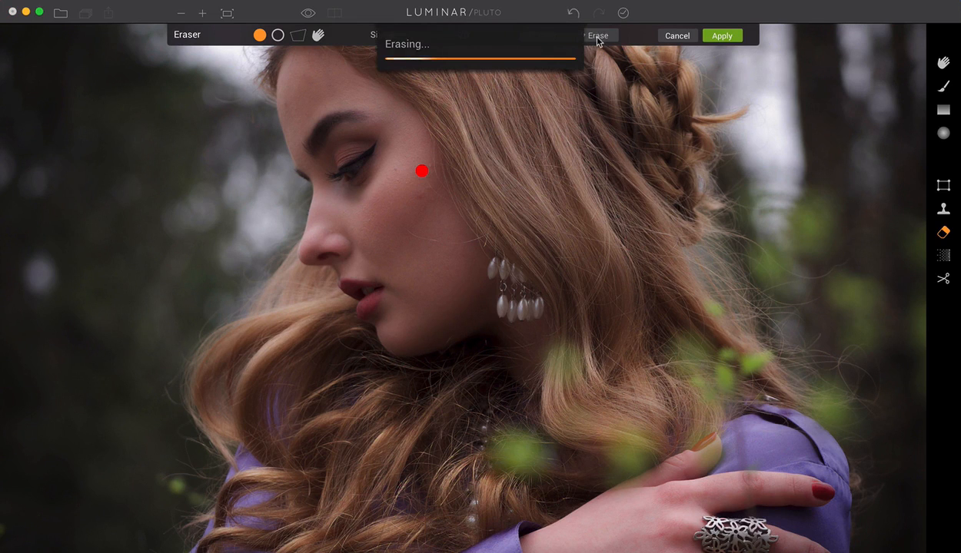
pyautogui.click(722, 35)
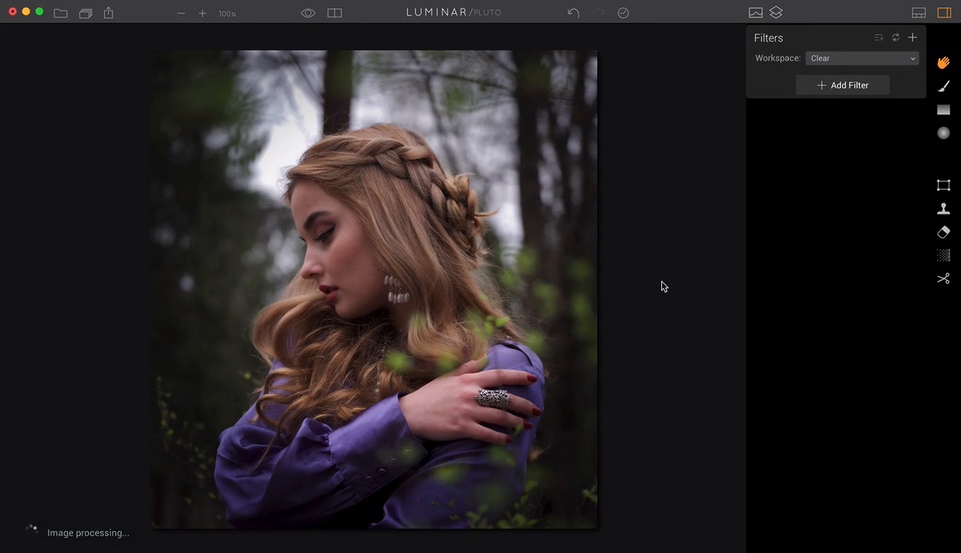
# Compare the edited portrait with the original across the whole image using the before/after split view
pyautogui.click(335, 13)
pyautogui.moveTo(372, 183); pyautogui.dragTo(588, 190)
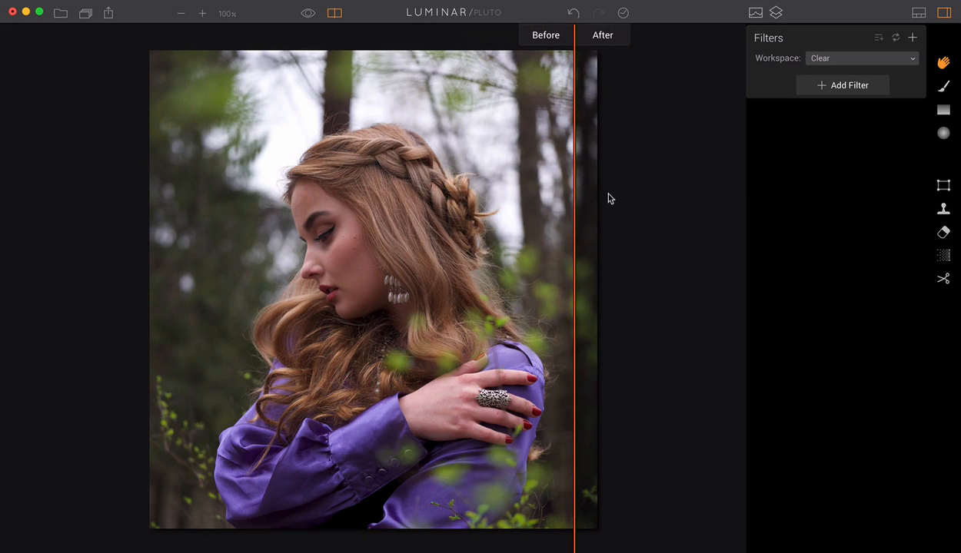
pyautogui.moveTo(577, 199); pyautogui.dragTo(152, 250)
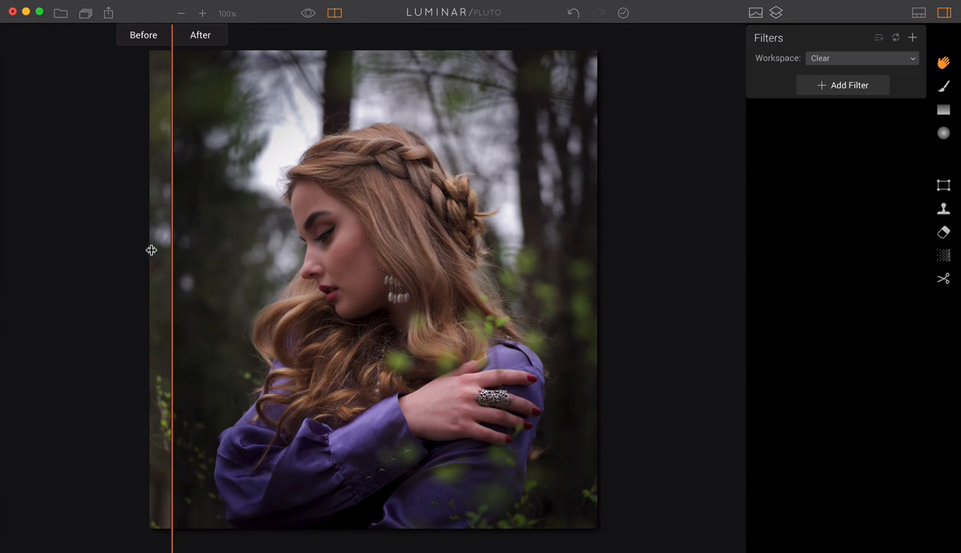
pyautogui.click(334, 13)
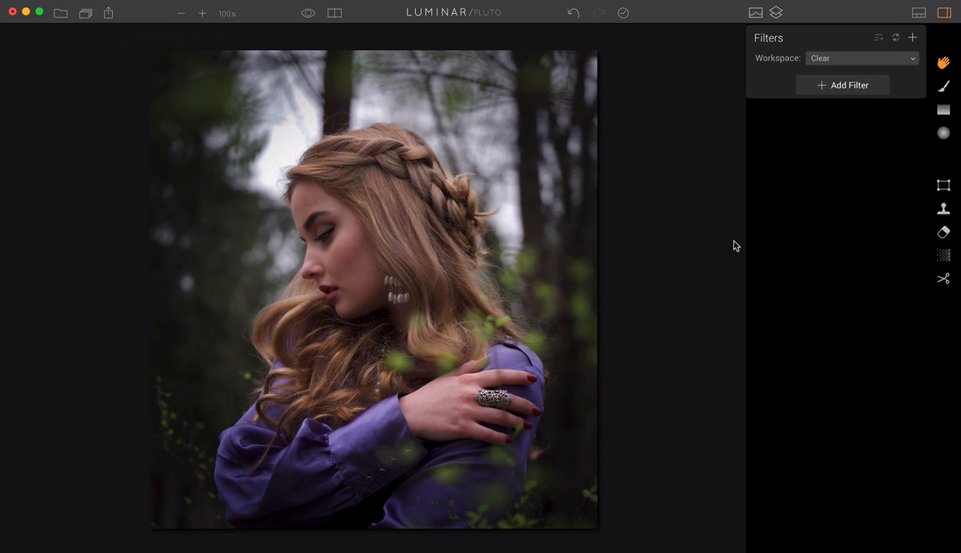
# Open the landscape photo of the large tree reflected in the water
pyautogui.click(922, 544)
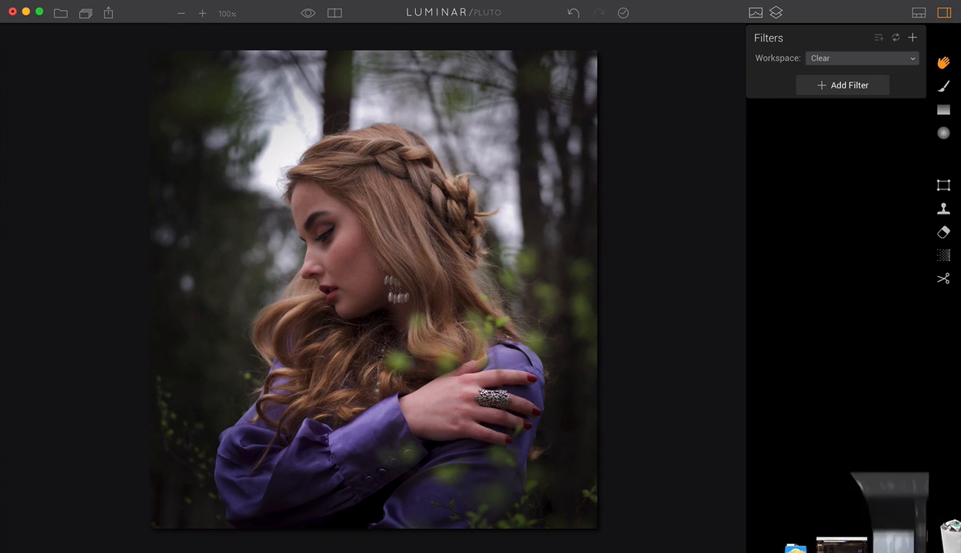
pyautogui.moveTo(884, 495); pyautogui.dragTo(530, 236)
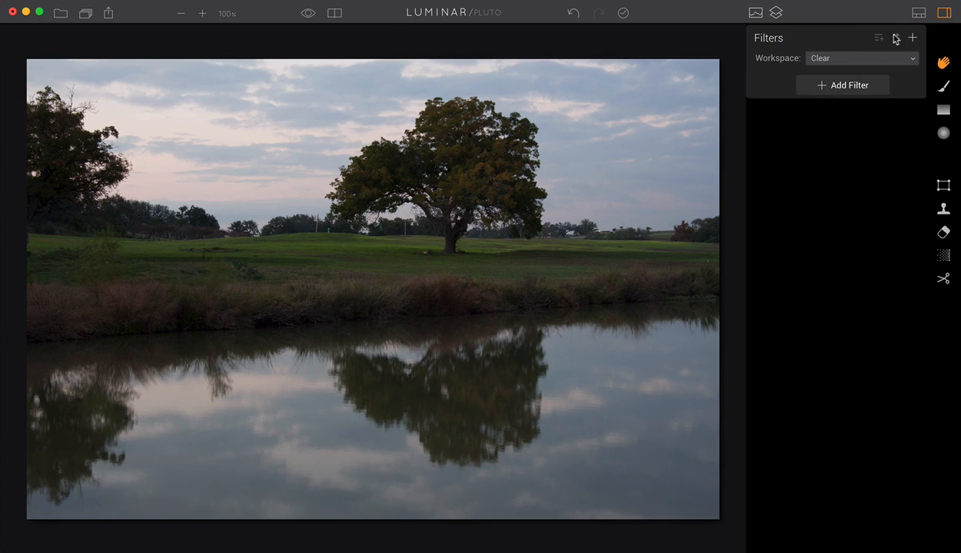
# Display the Outdoor preset collection and apply the Auto Smart Enhancer preset to the landscape
pyautogui.click(918, 13)
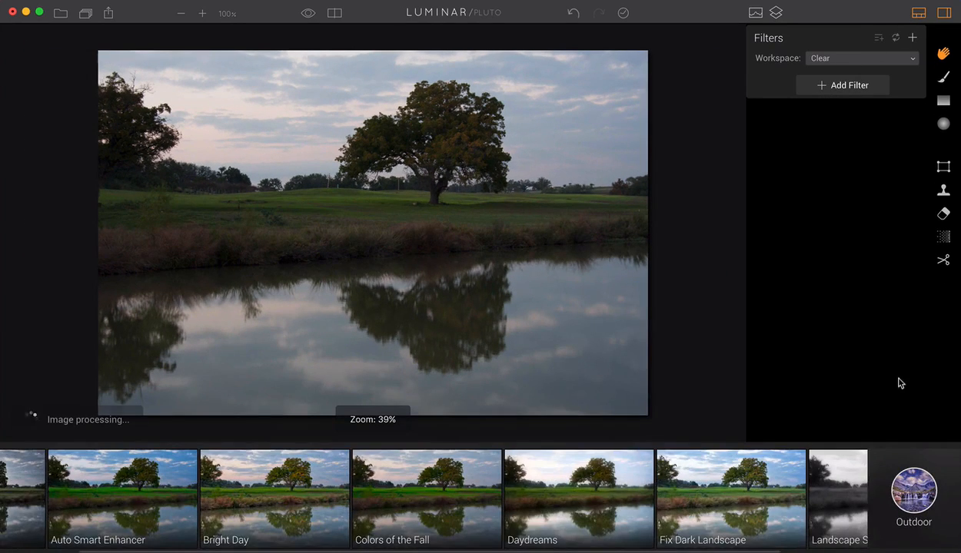
pyautogui.hscroll(-3, 461, 507)
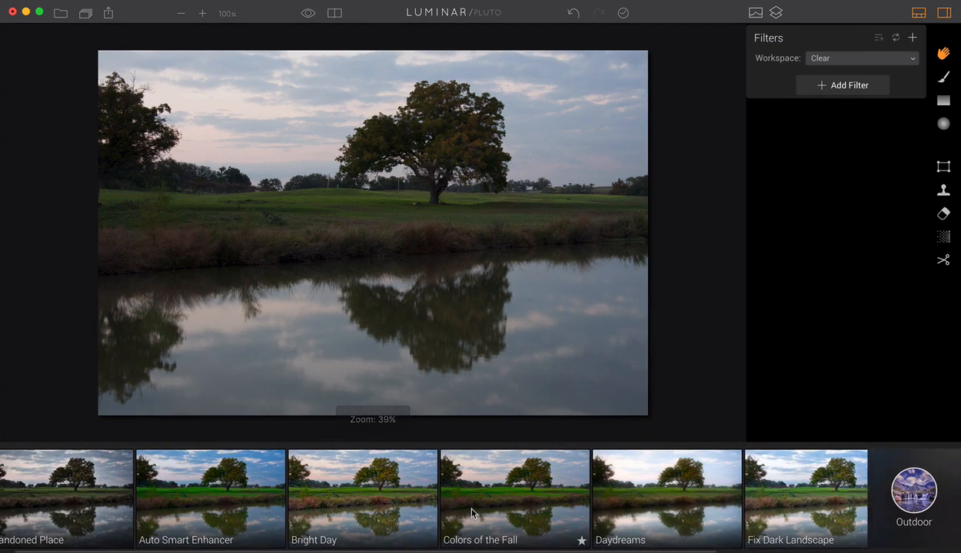
pyautogui.click(219, 506)
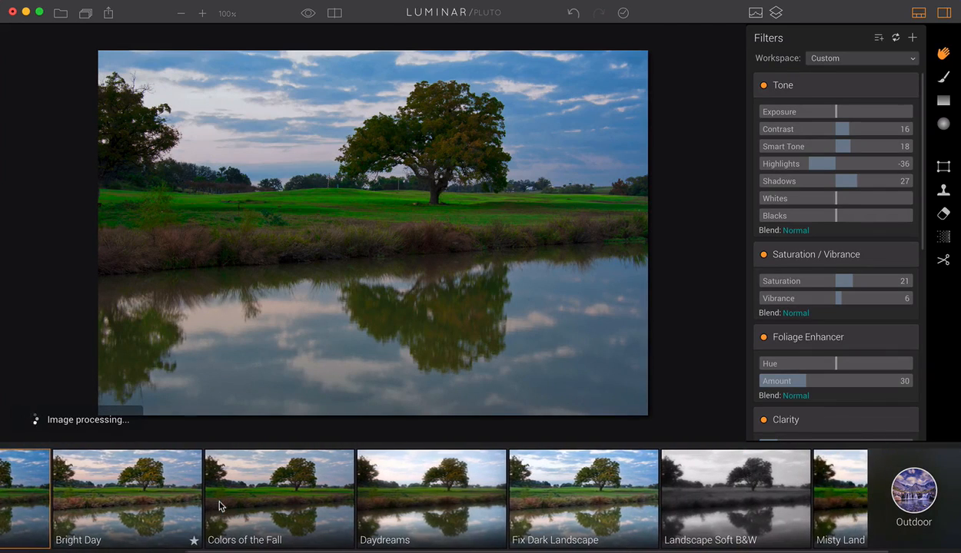
# Apply the Daydreams preset to the landscape
pyautogui.click(407, 507)
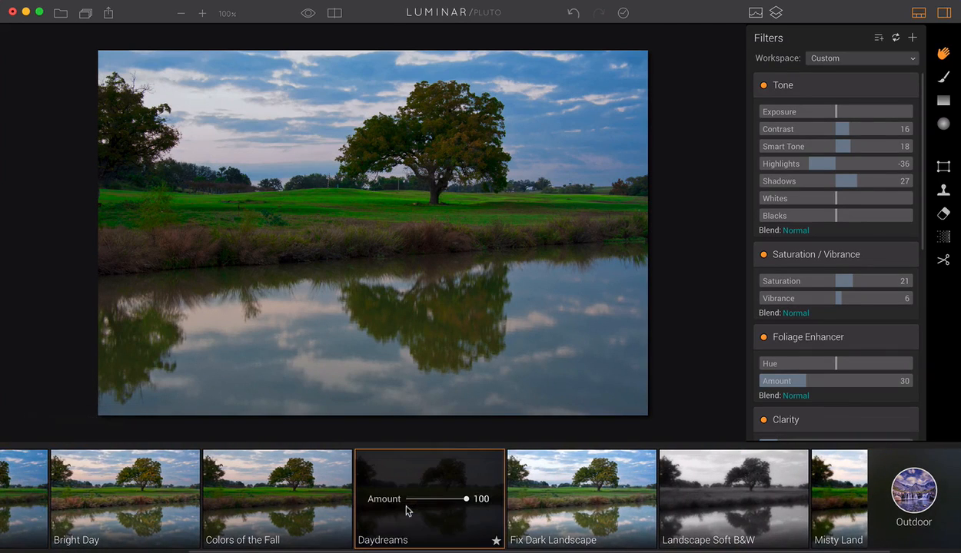
pyautogui.hscroll(-3, 765, 495)
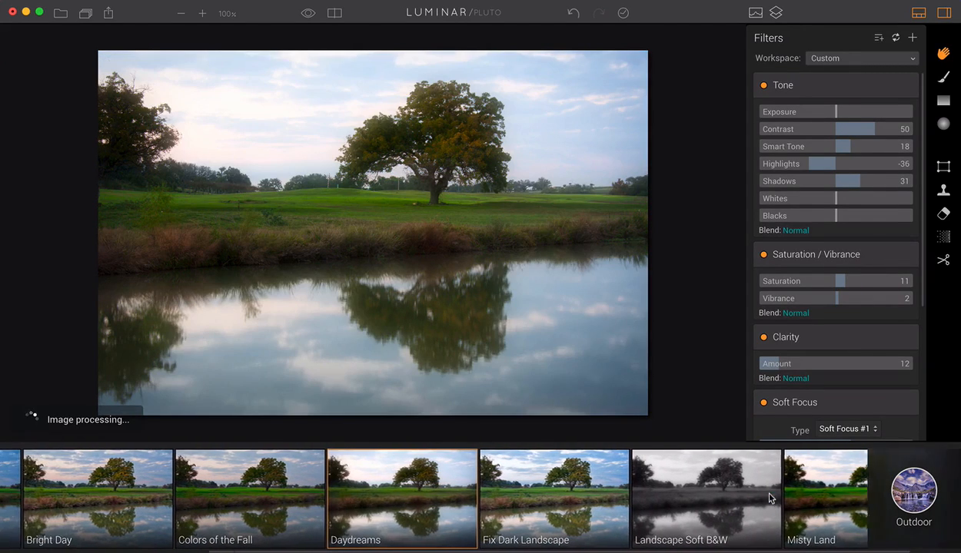
# Hide the preset strip and switch to the Clear workspace to remove all filters from the landscape
pyautogui.click(918, 13)
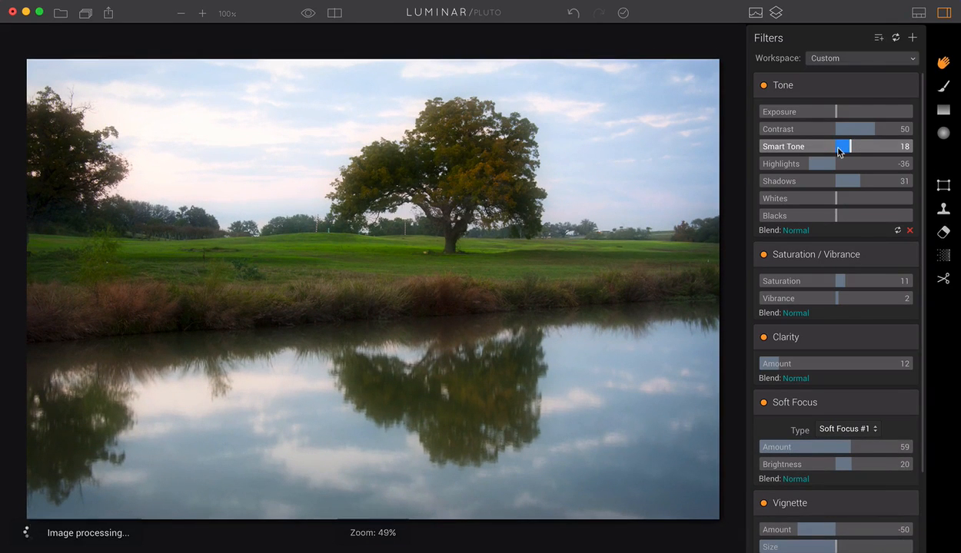
pyautogui.click(853, 60)
pyautogui.click(816, 80)
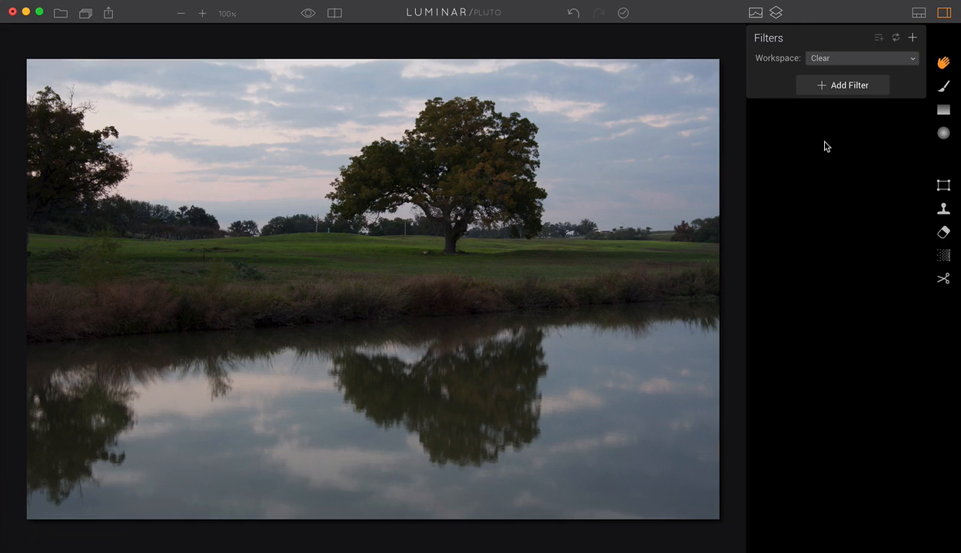
# Add the Color Temperature and Golden Hour filters to the empty workspace
pyautogui.click(846, 86)
pyautogui.scroll(5, 619, 223)
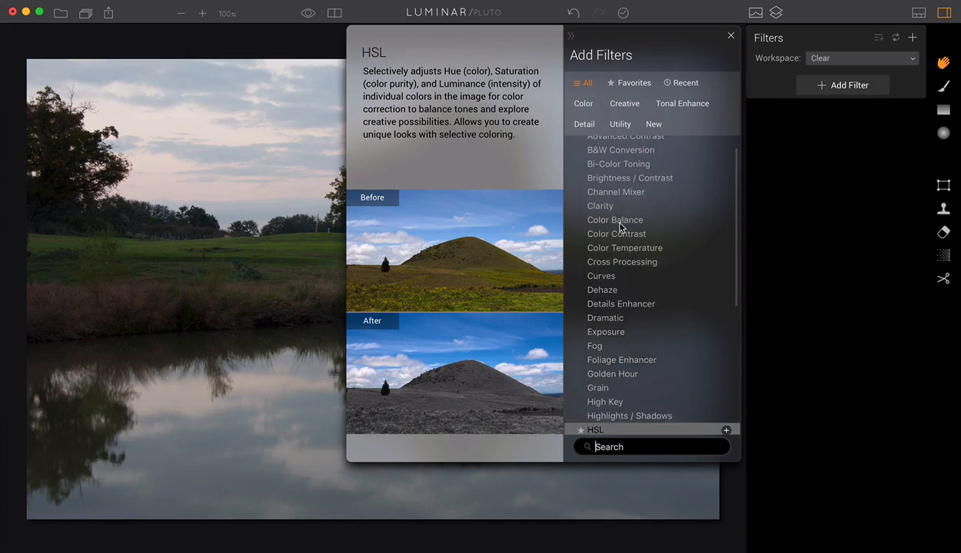
pyautogui.scroll(2, 620, 224)
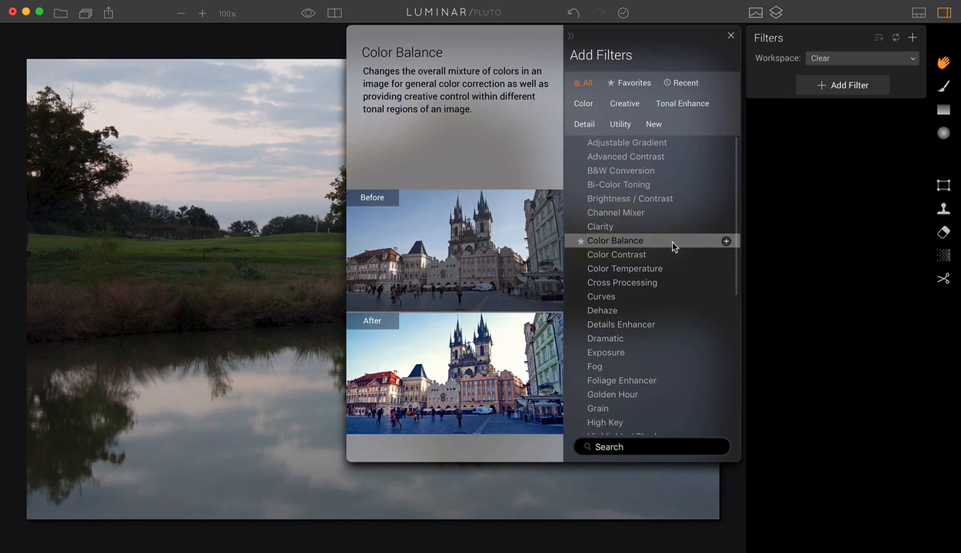
pyautogui.scroll(-4, 669, 244)
pyautogui.click(726, 206)
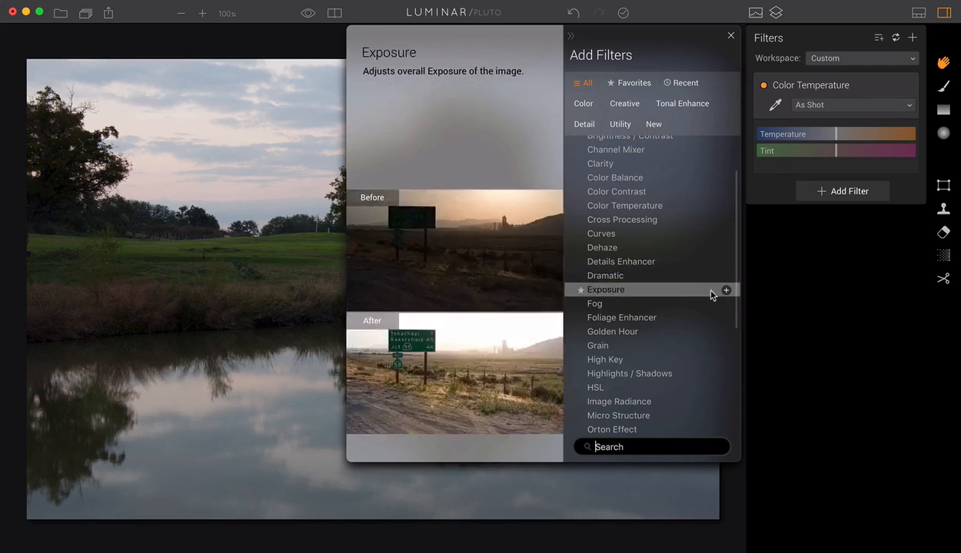
pyautogui.click(726, 332)
# Add the Polarizing Filter, Saturation / Vibrance, Tone and HSL filters to the workspace
pyautogui.scroll(-10, 725, 335)
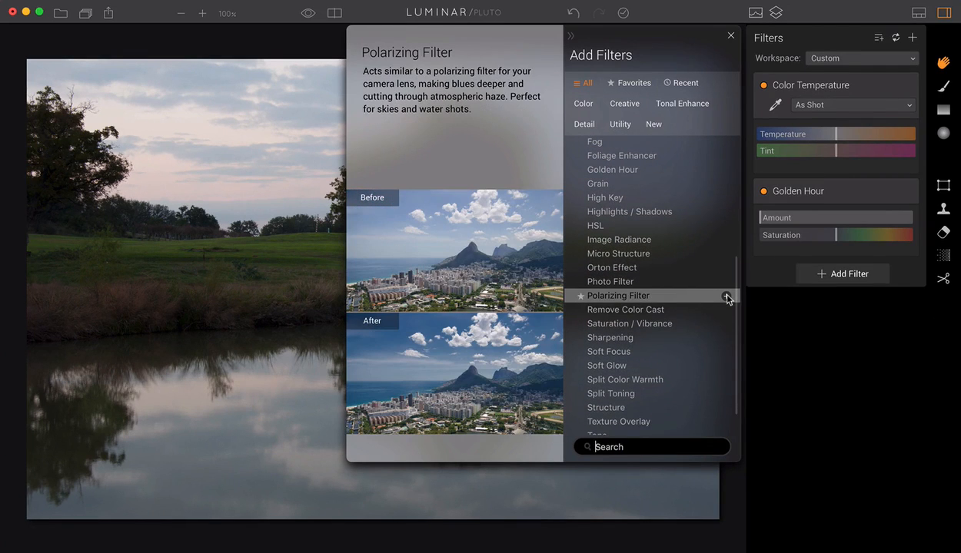
pyautogui.click(725, 296)
pyautogui.scroll(-2, 715, 350)
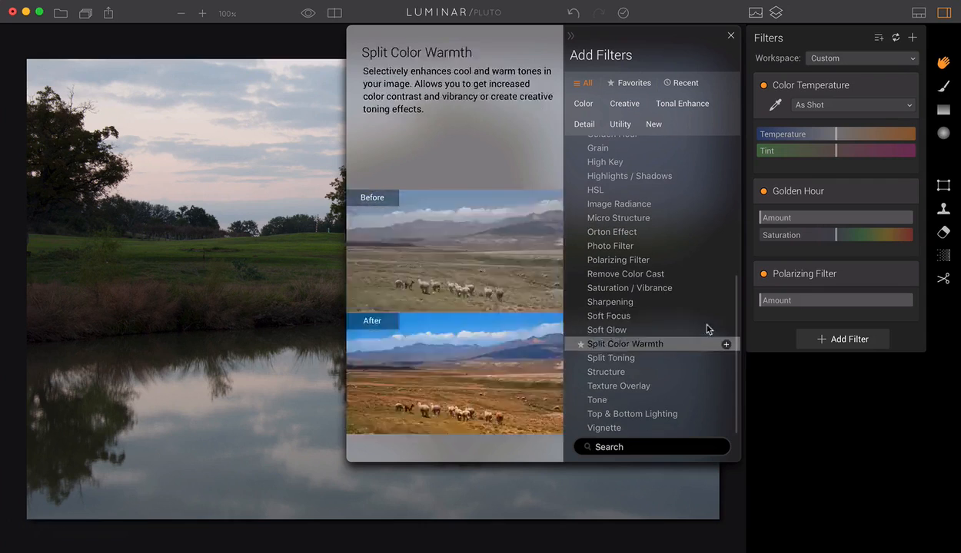
pyautogui.click(726, 288)
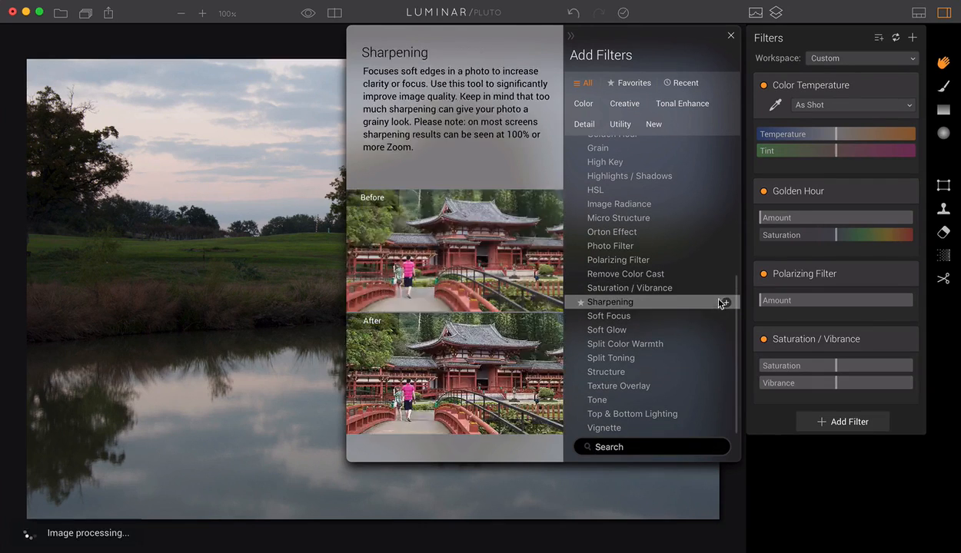
pyautogui.click(725, 399)
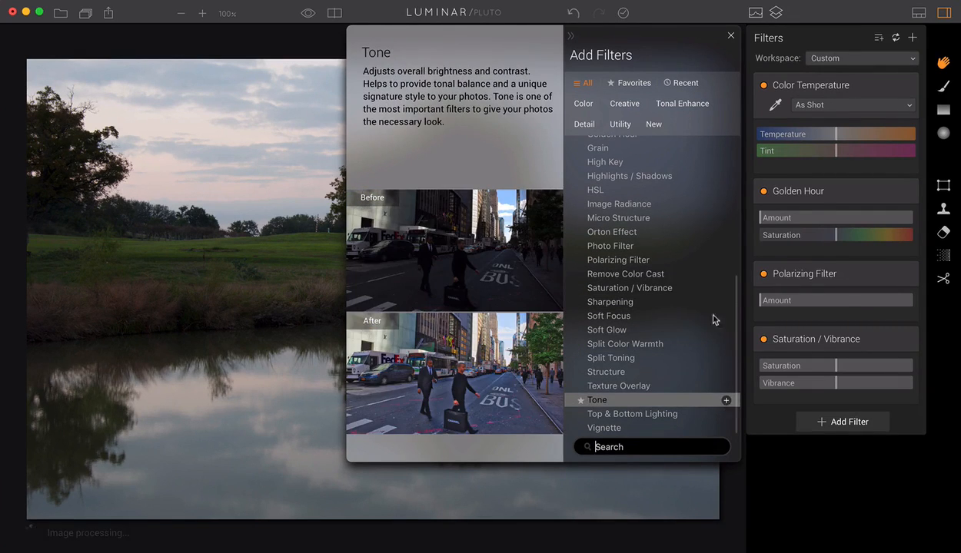
pyautogui.scroll(3, 714, 296)
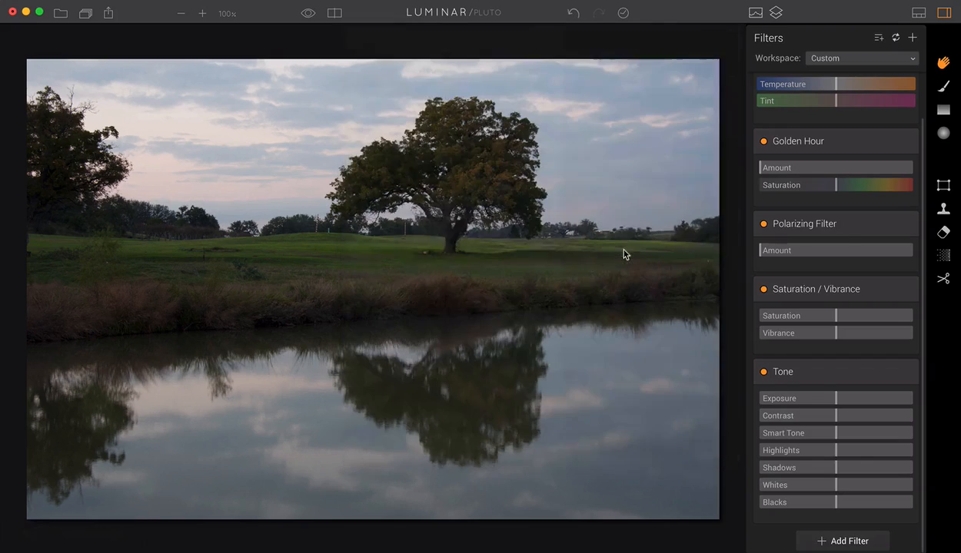
pyautogui.click(611, 250)
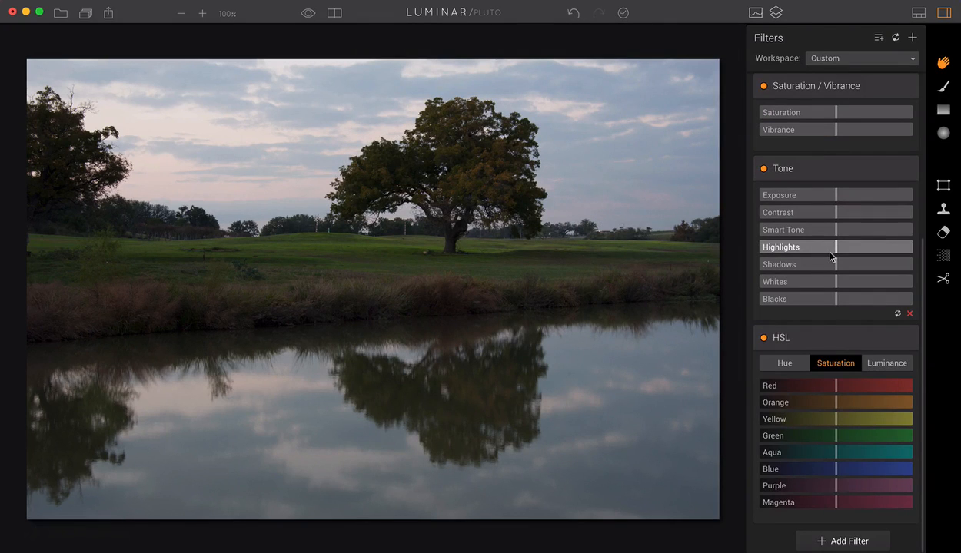
# Set Color Temperature to Temperature 3 and Tint 11, and Golden Hour to Amount 42 and Saturation 26
pyautogui.scroll(2, 830, 255)
pyautogui.scroll(4, 830, 257)
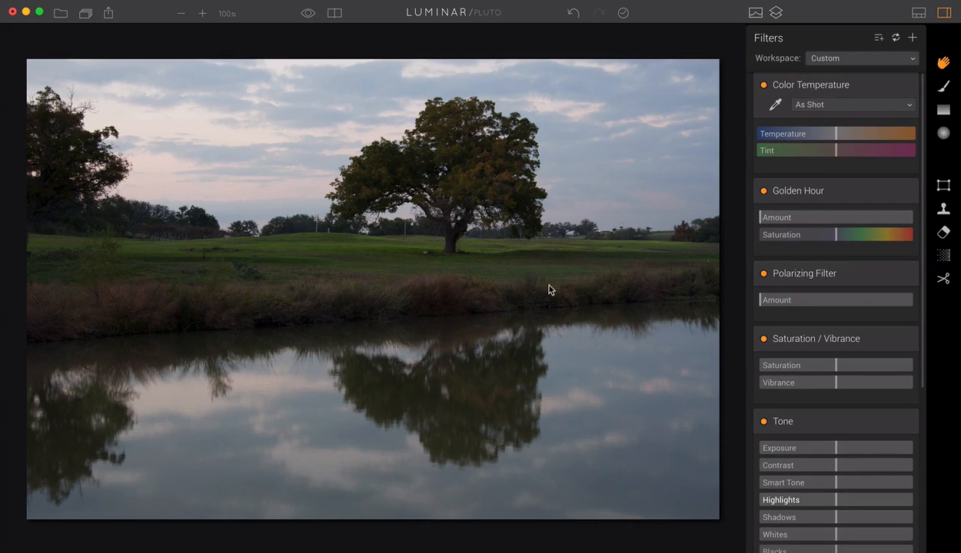
pyautogui.click(839, 134)
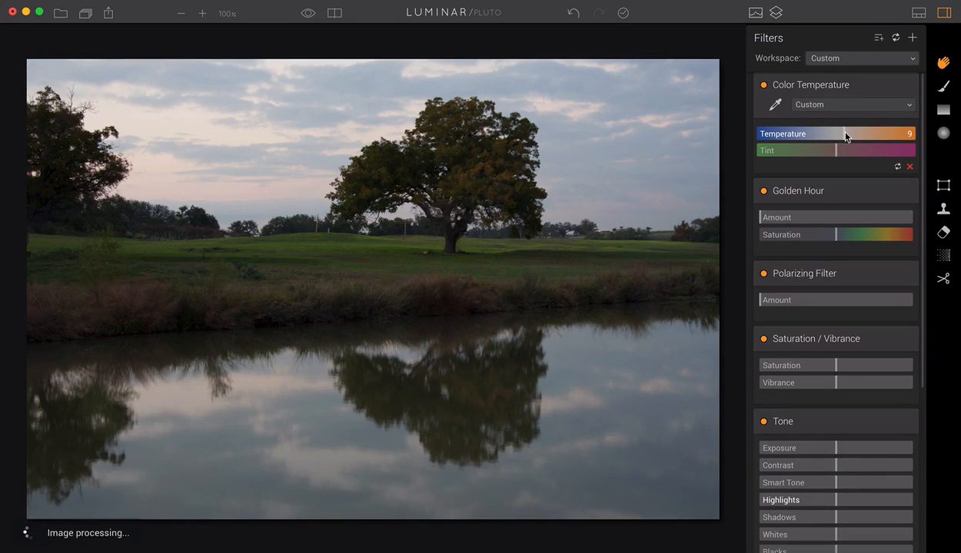
pyautogui.moveTo(845, 136)
pyautogui.mouseDown()
pyautogui.moveTo(843, 155)
pyautogui.moveTo(839, 135)
pyautogui.mouseUp()
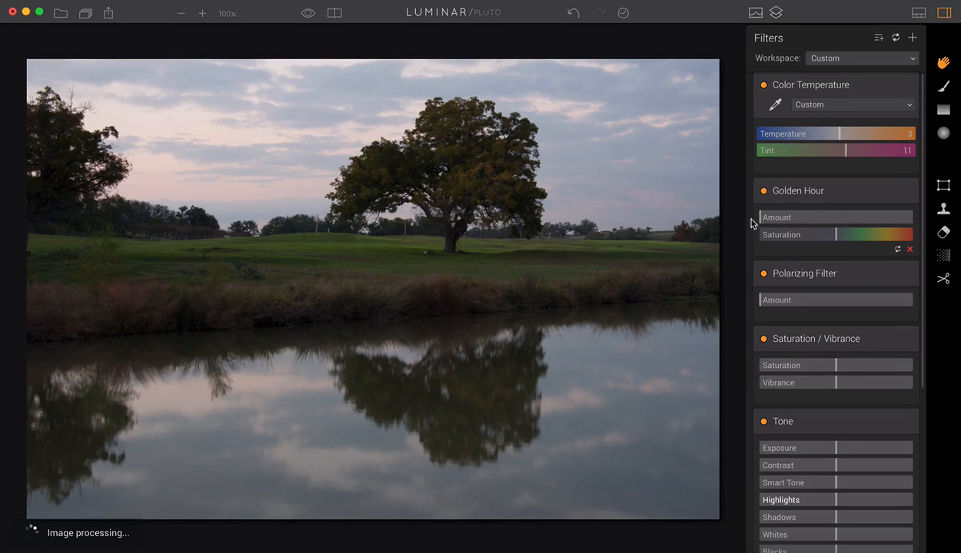
pyautogui.moveTo(757, 217); pyautogui.dragTo(857, 237)
# Set the Polarizing Filter amount to 49, and raise Saturation to 30 and Vibrance to 20
pyautogui.moveTo(761, 302); pyautogui.dragTo(840, 307)
pyautogui.scroll(-1, 836, 358)
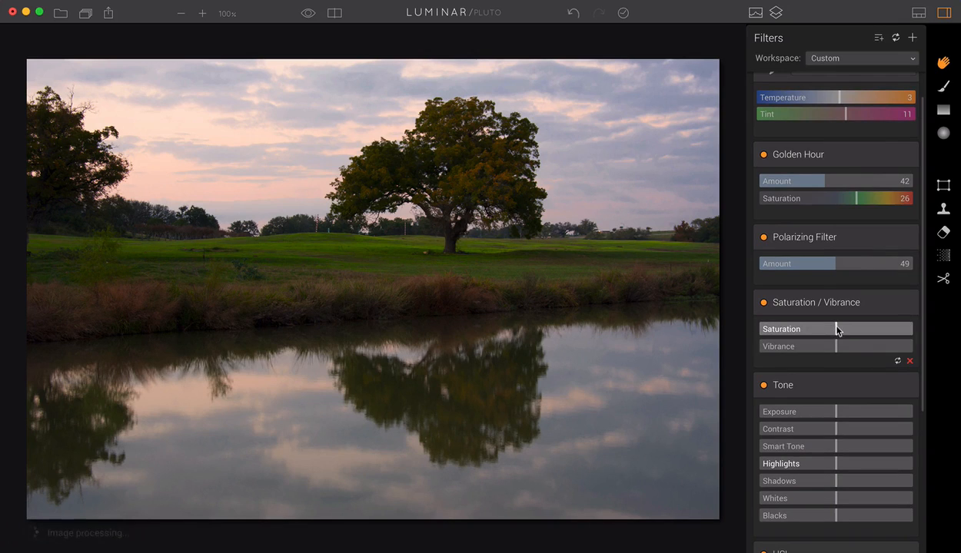
pyautogui.moveTo(836, 326); pyautogui.dragTo(852, 356)
# Adjust the Tone filter to Exposure -0.17, Smart Tone -22, Highlights -16 and Whites -21
pyautogui.scroll(-3, 838, 385)
pyautogui.scroll(-1, 836, 369)
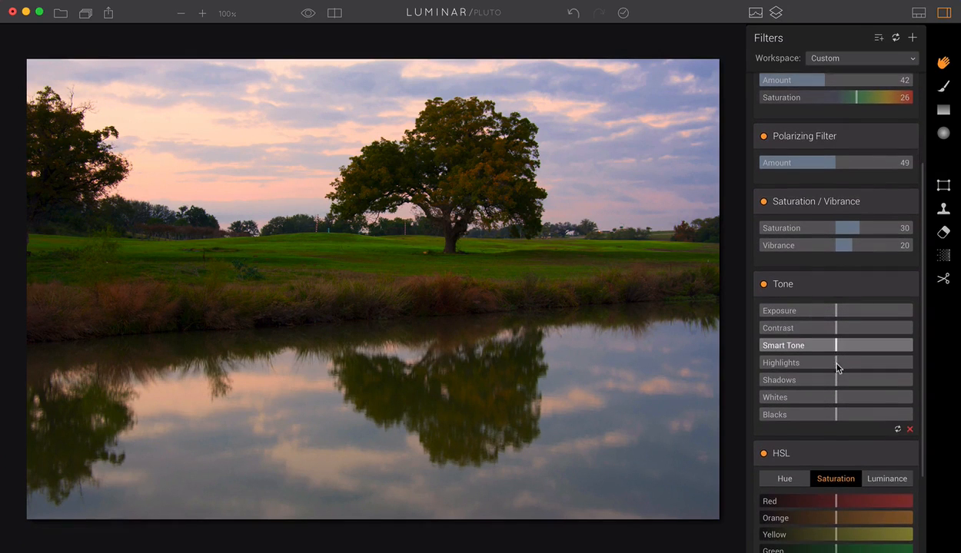
pyautogui.moveTo(836, 310); pyautogui.dragTo(834, 309)
pyautogui.moveTo(834, 350); pyautogui.dragTo(817, 399)
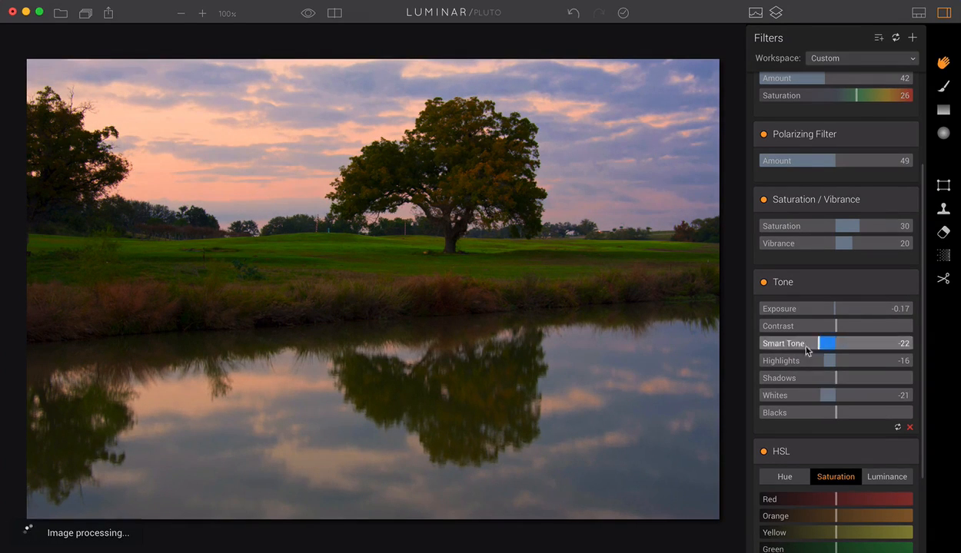
# Set the HSL saturation to Red 10, Orange 7, Yellow 10 and Green -51
pyautogui.scroll(-3, 791, 372)
pyautogui.scroll(-2, 800, 382)
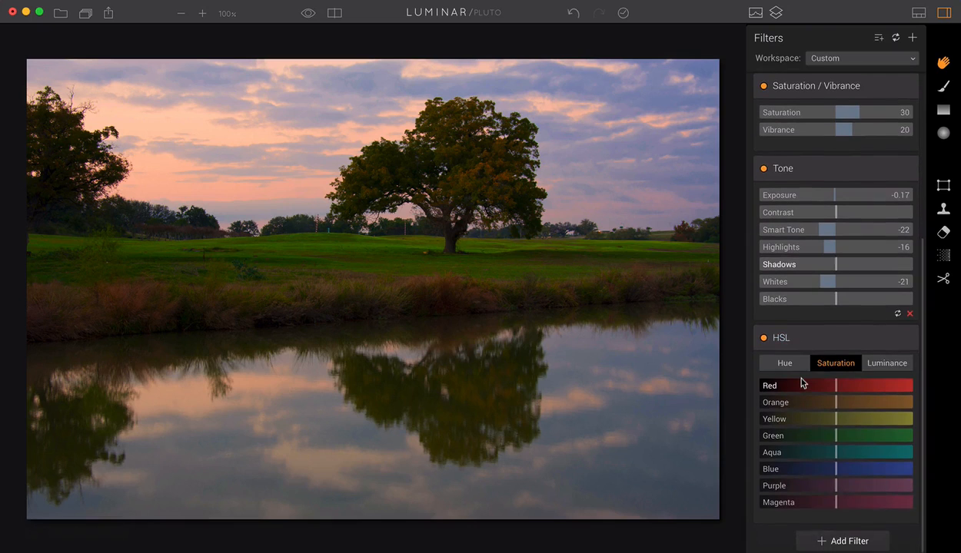
pyautogui.moveTo(802, 383); pyautogui.dragTo(799, 441)
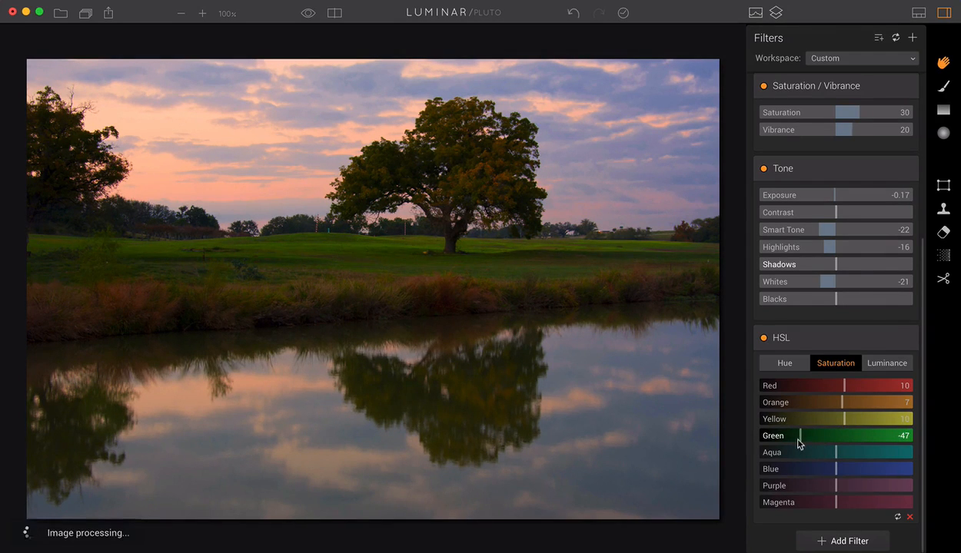
# Lower the HSL luminance of Green to -31 and raise the HSL saturation of Blue to 15
pyautogui.click(886, 363)
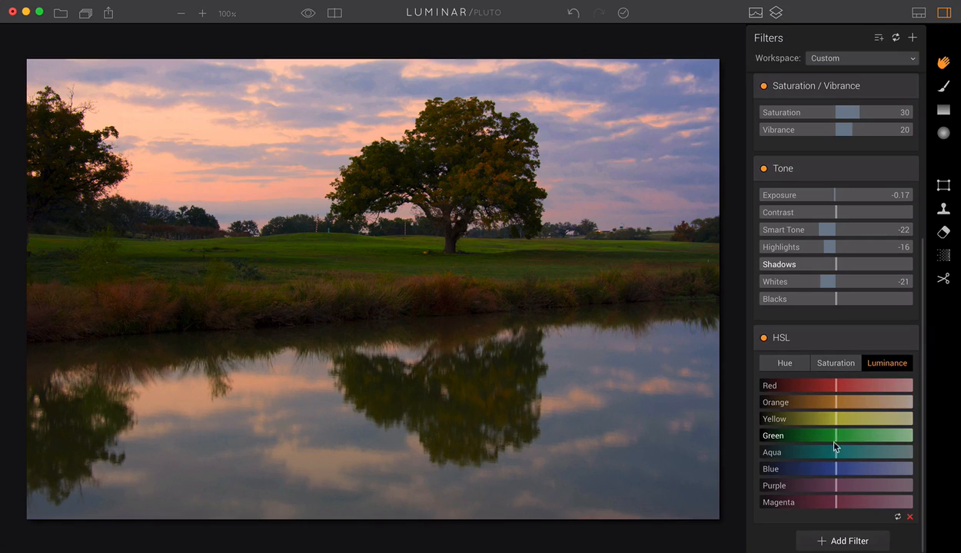
pyautogui.moveTo(834, 435); pyautogui.dragTo(812, 435)
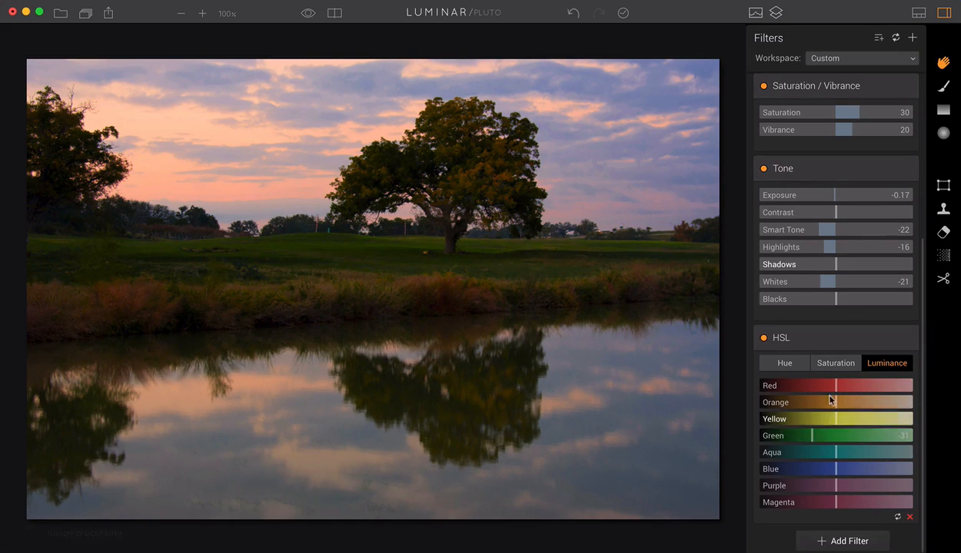
pyautogui.click(819, 360)
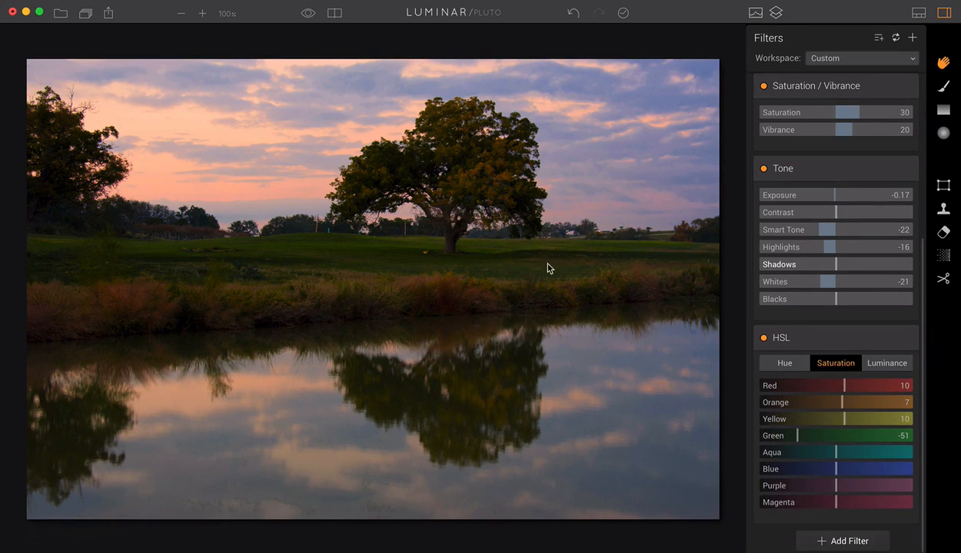
pyautogui.moveTo(835, 469); pyautogui.dragTo(848, 472)
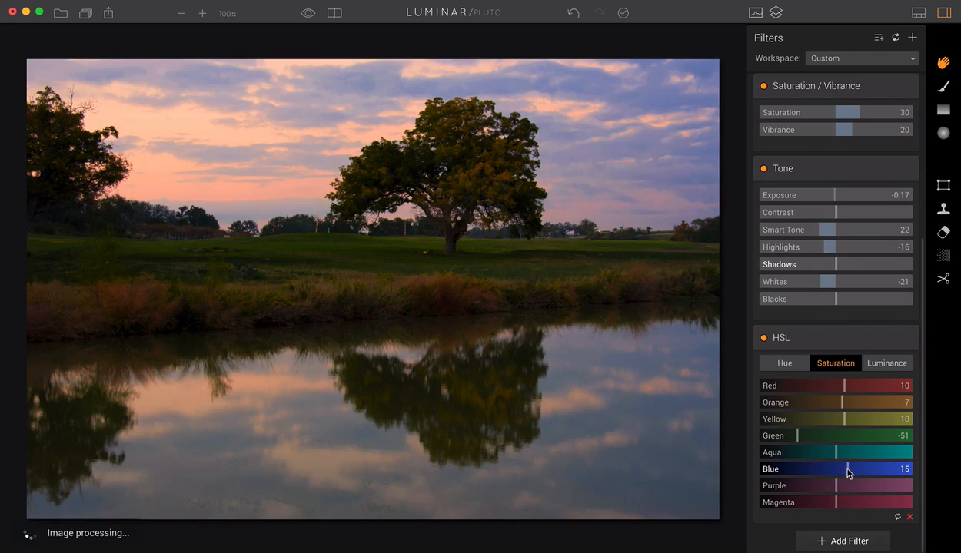
# Compare the edited landscape with the original using the before/after split view, and return to the normal view
pyautogui.click(335, 14)
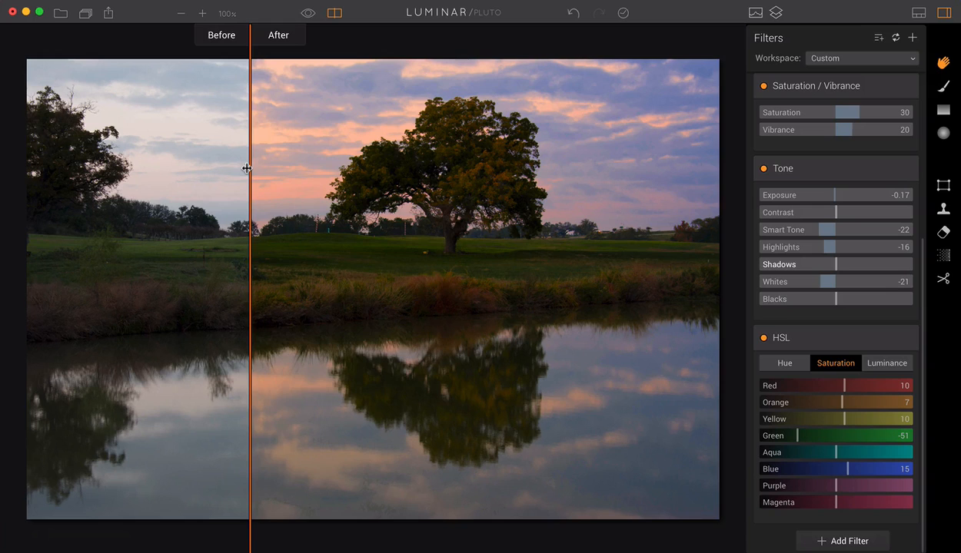
pyautogui.moveTo(247, 168); pyautogui.dragTo(161, 172)
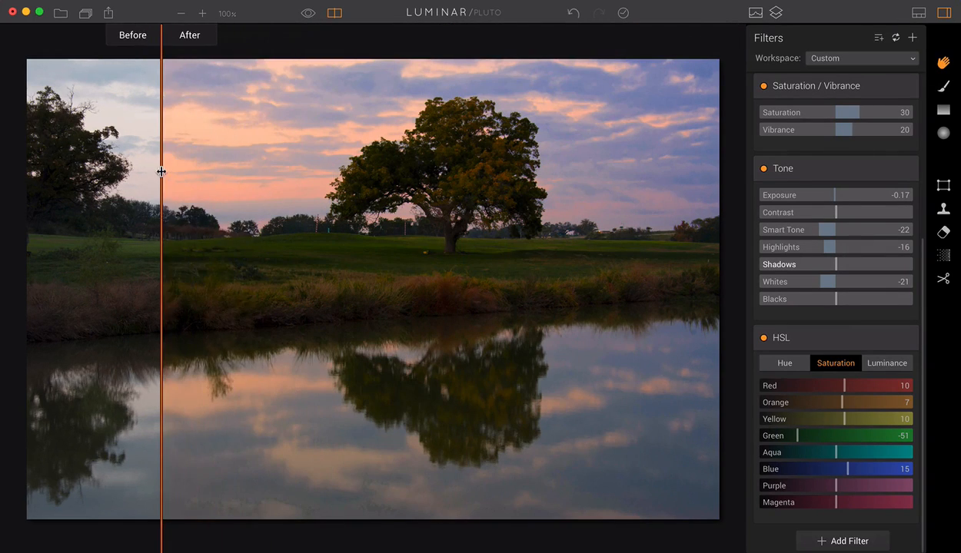
pyautogui.click(334, 14)
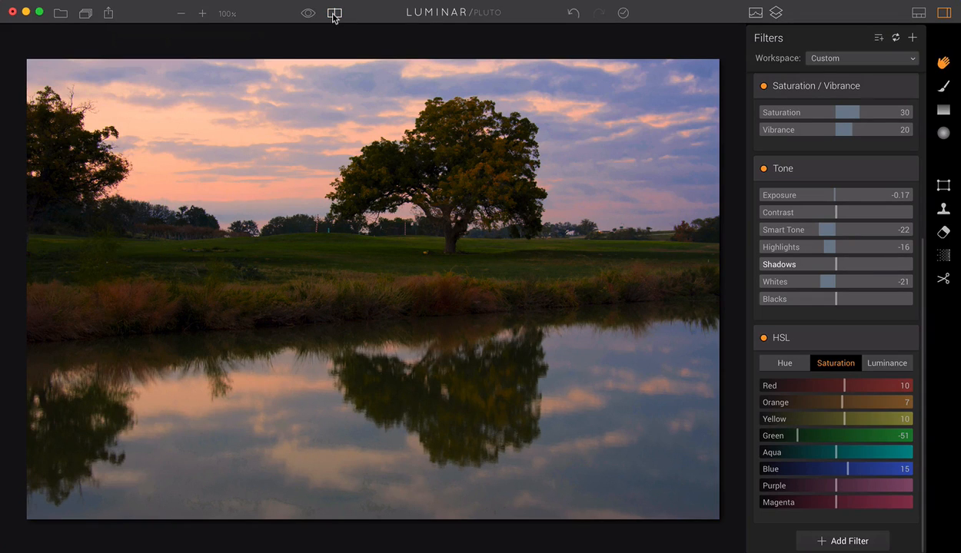